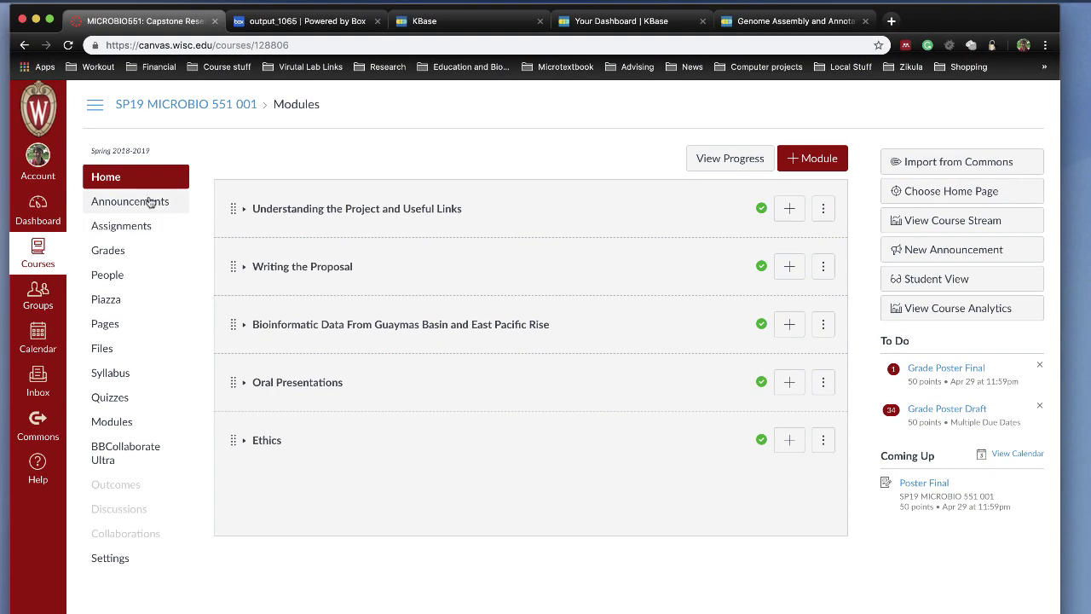
# - Open the 'Sequencing data is now live' announcement and open its deep sea isolate spreadsheet in a new tab
pyautogui.click(149, 204)
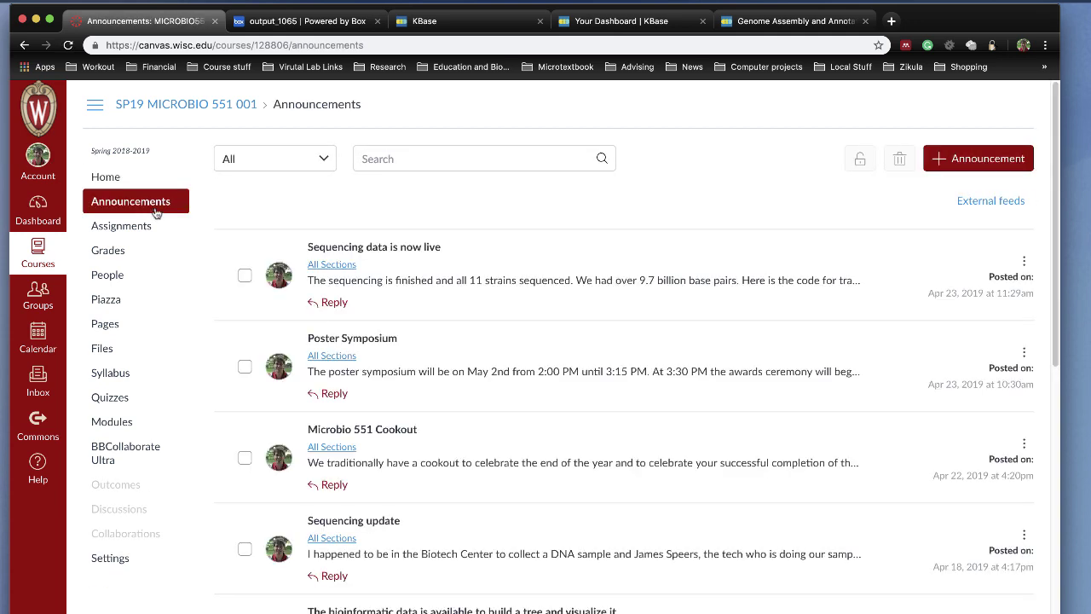
pyautogui.click(386, 249)
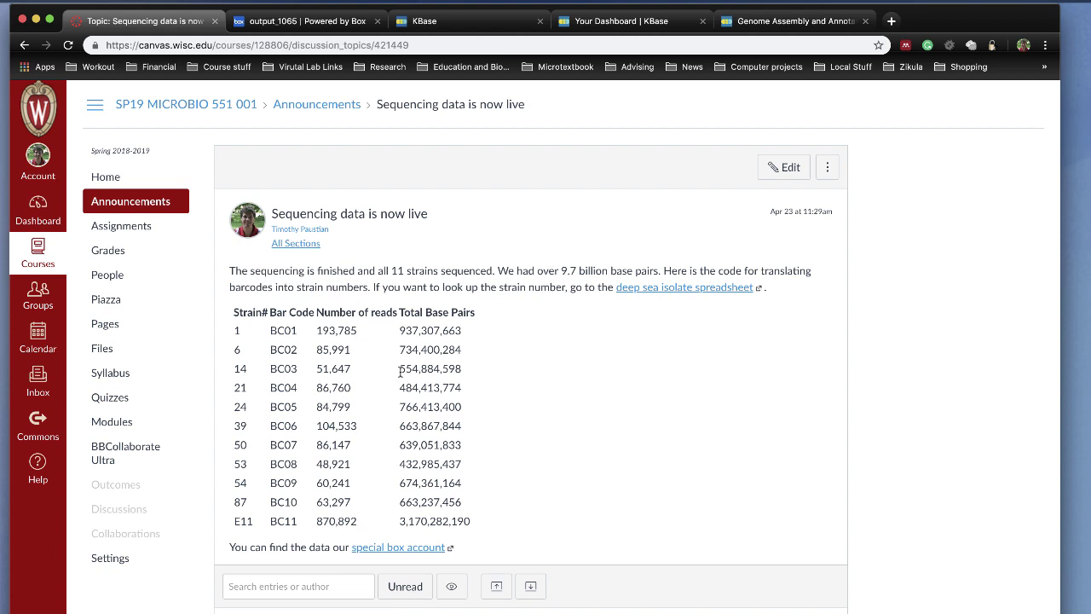
pyautogui.rightClick(703, 291)
pyautogui.click(730, 294)
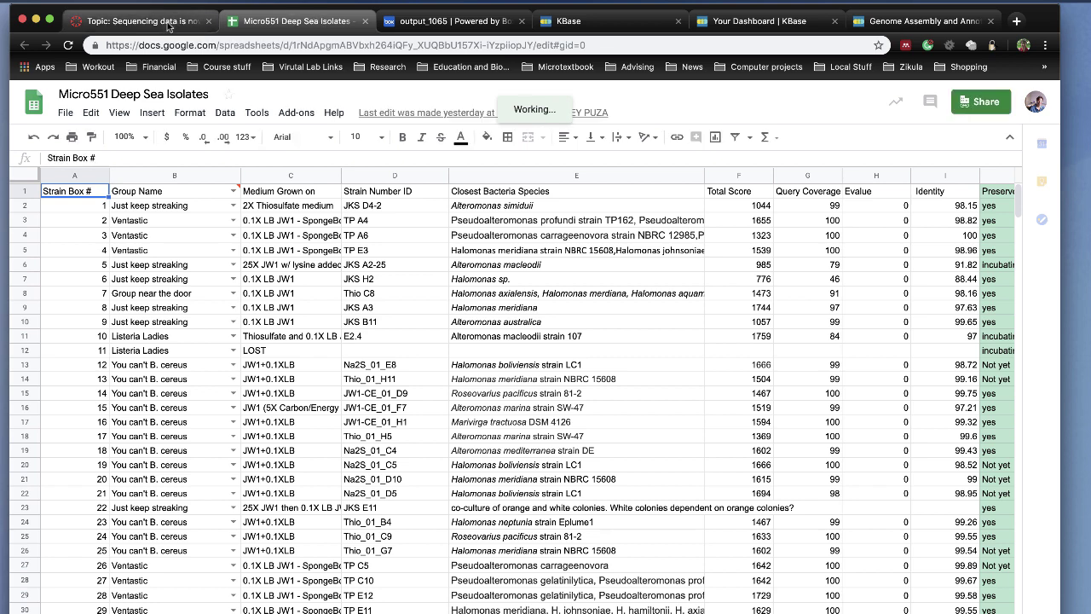
# - Go back from the Micro551 Deep Sea Isolates sheet to the 'Topic: Sequencing data is now live' tab
pyautogui.click(168, 24)
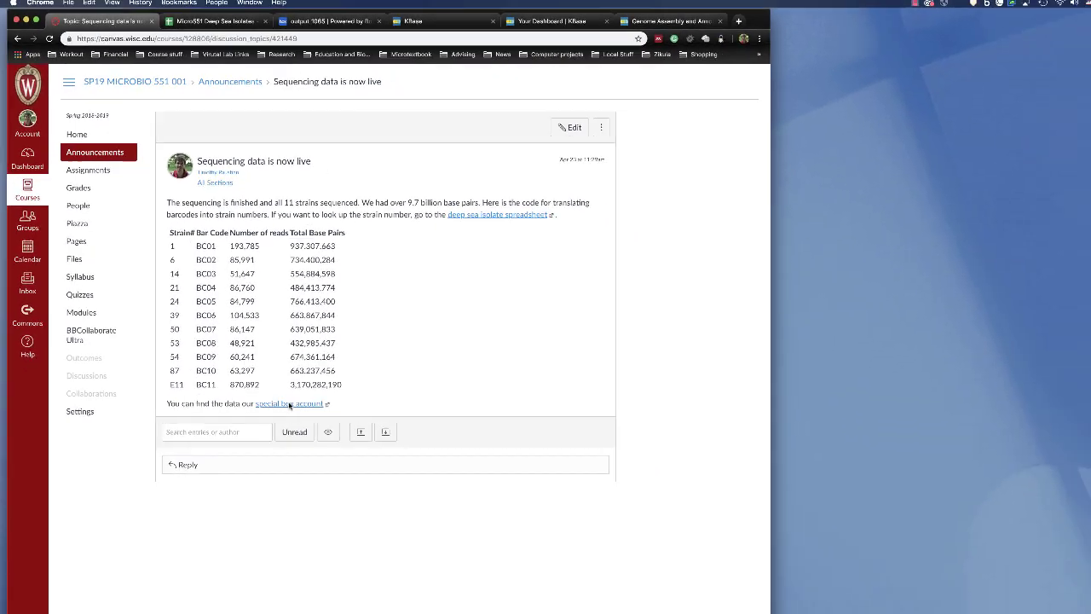
# - Preview LogTransformed_HistogramReadlength.png in the BC08.fastq_summaryQC folder of the shared Box data
pyautogui.click(398, 548)
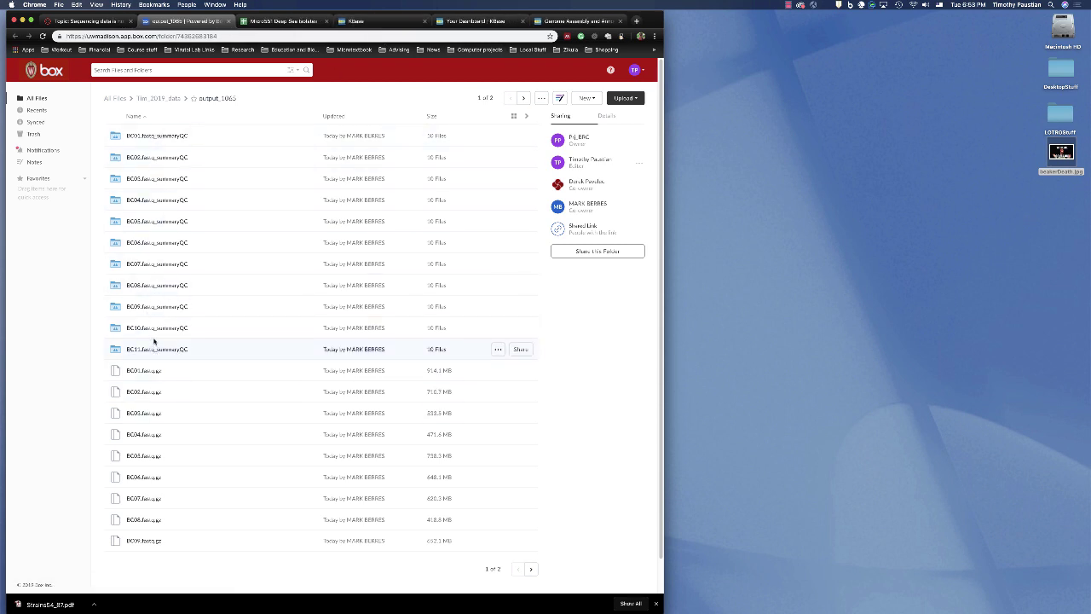
pyautogui.click(159, 291)
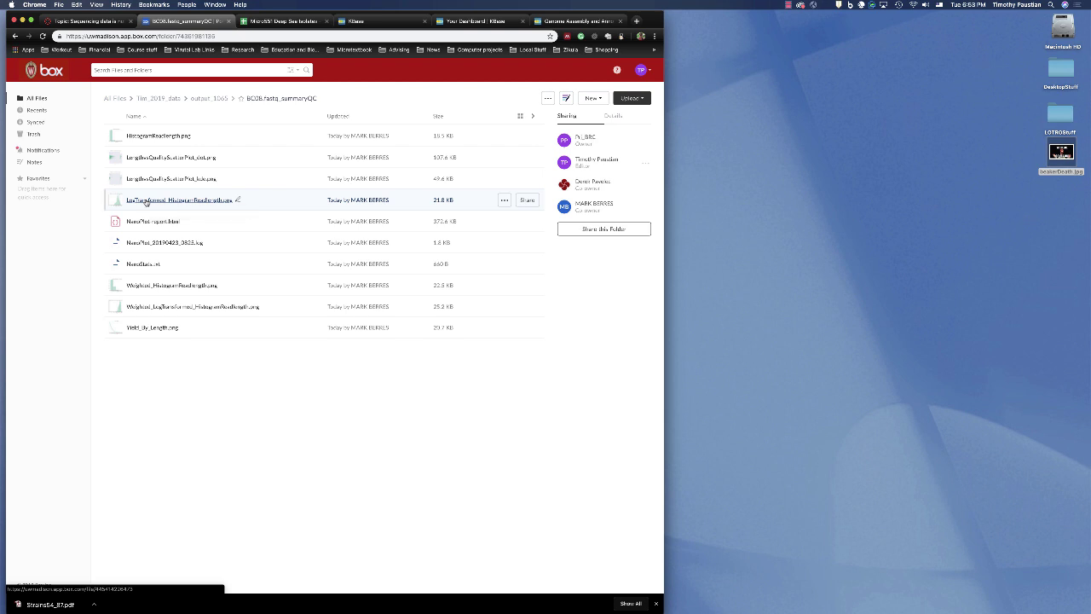
pyautogui.click(146, 201)
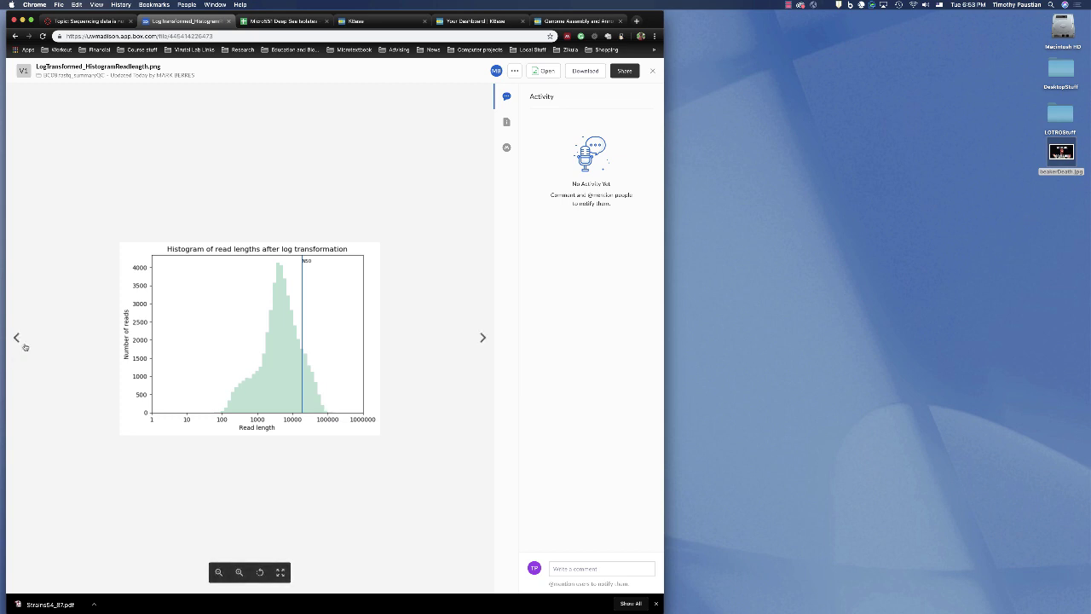
pyautogui.press('Escape')
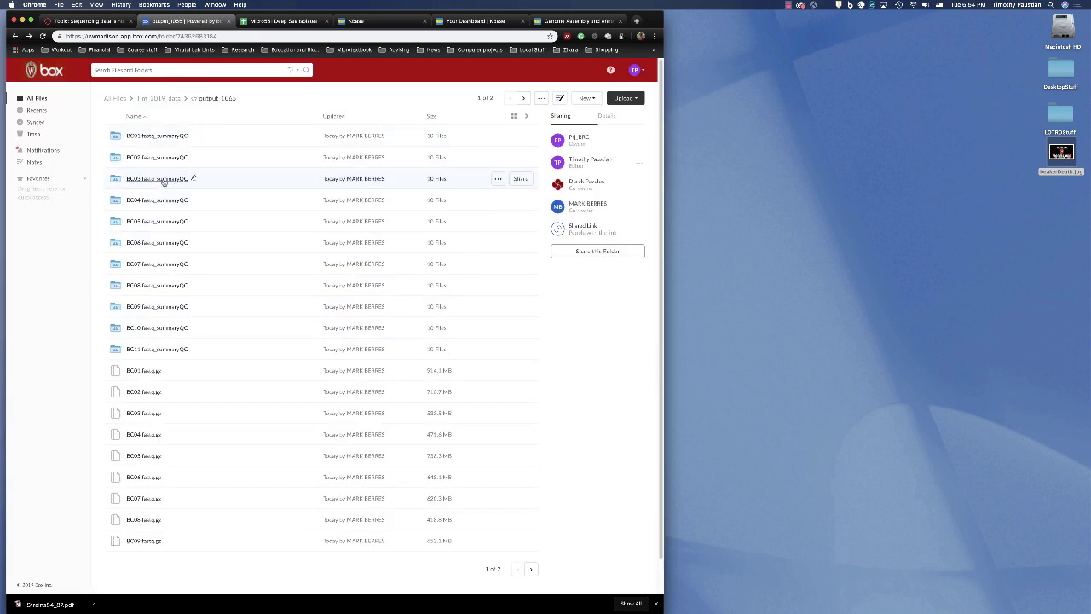
pyautogui.click(162, 179)
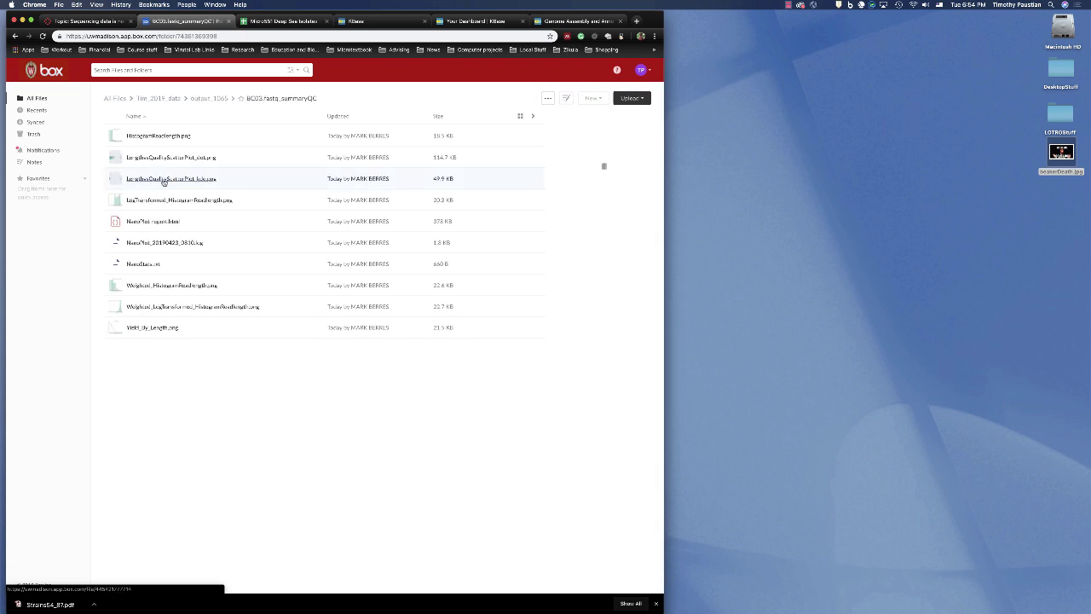
pyautogui.click(171, 307)
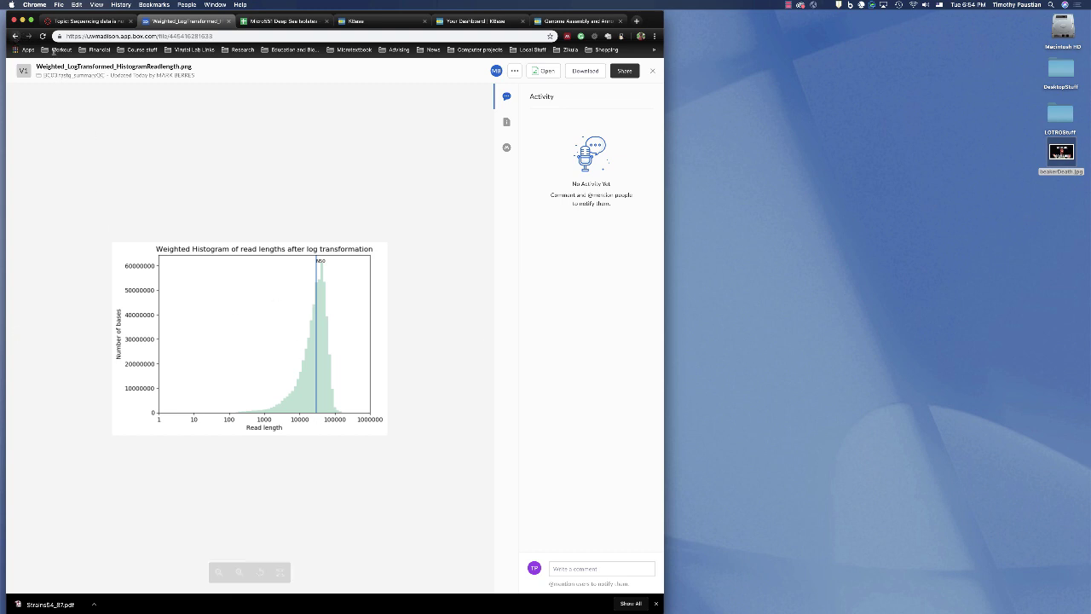
pyautogui.click(651, 73)
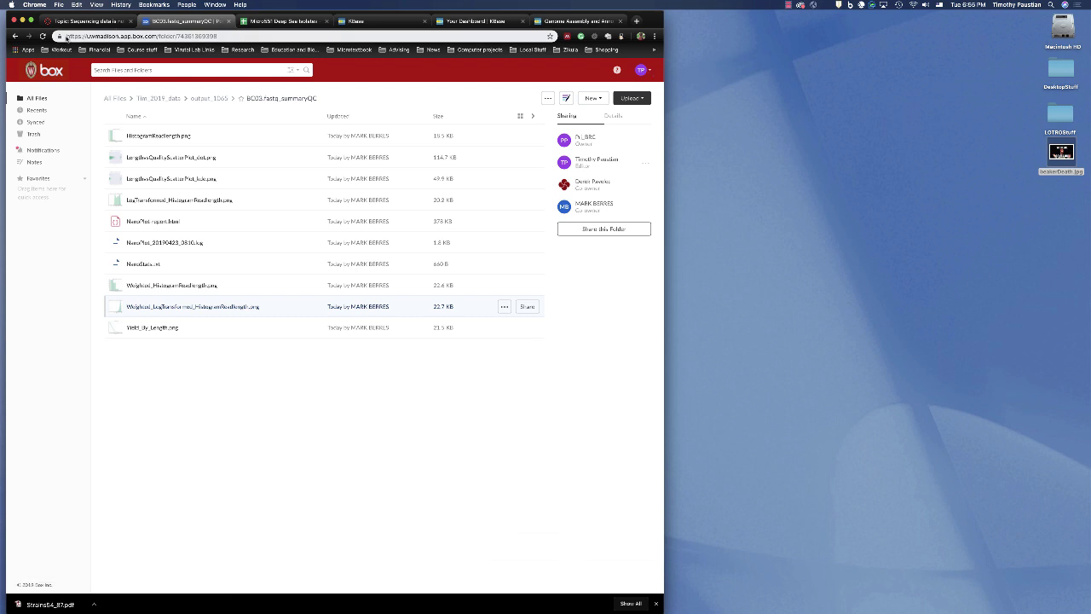
pyautogui.click(15, 36)
pyautogui.click(15, 37)
pyautogui.click(15, 37)
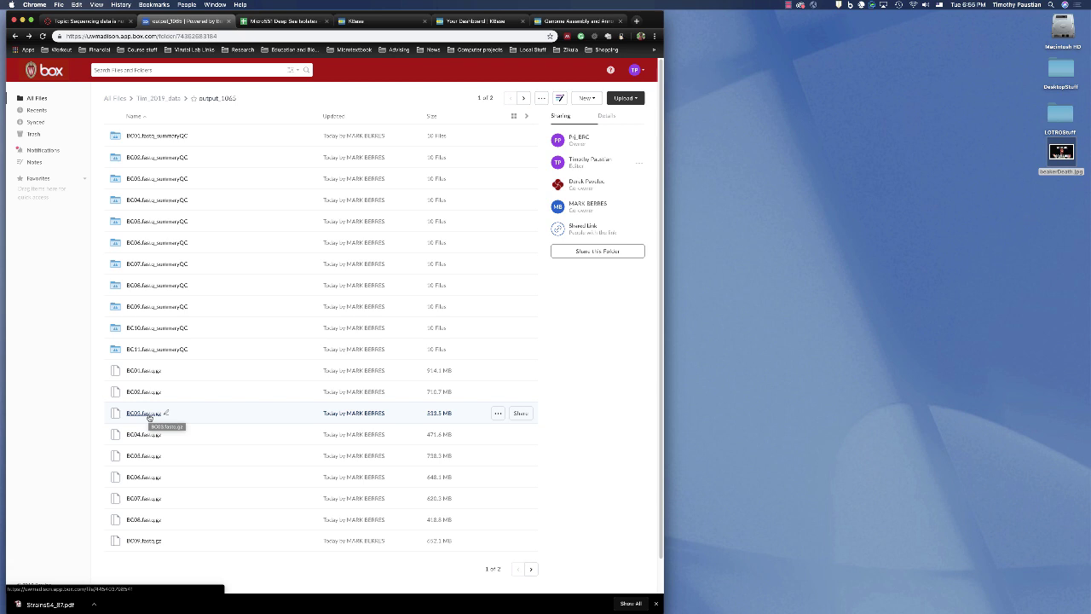
# - Download the BC03.fastq.gz reads file from Box and switch to the KBase tab
pyautogui.click(145, 414)
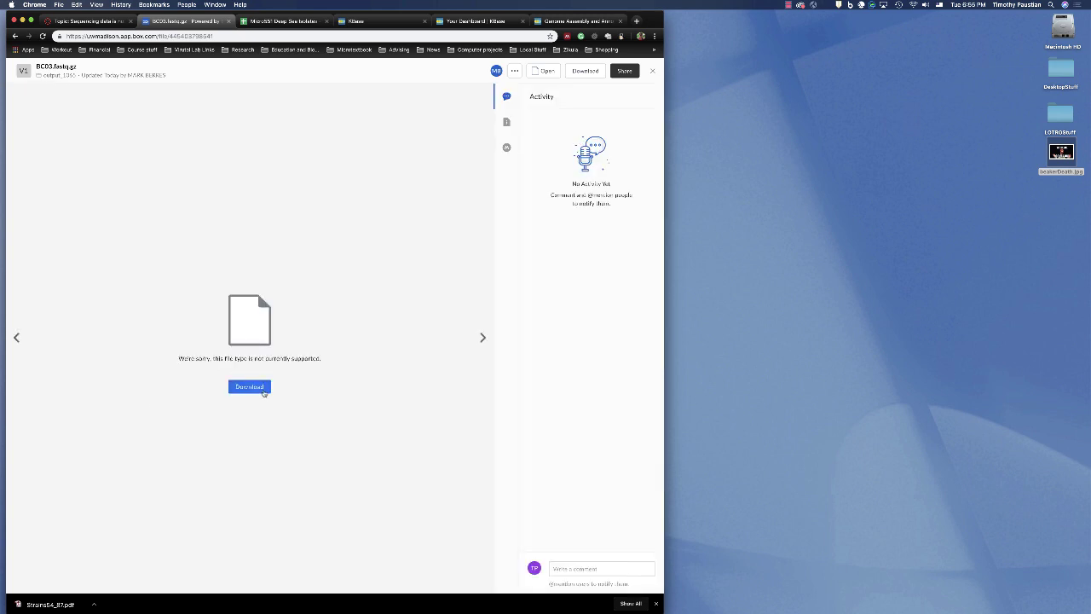
pyautogui.click(263, 389)
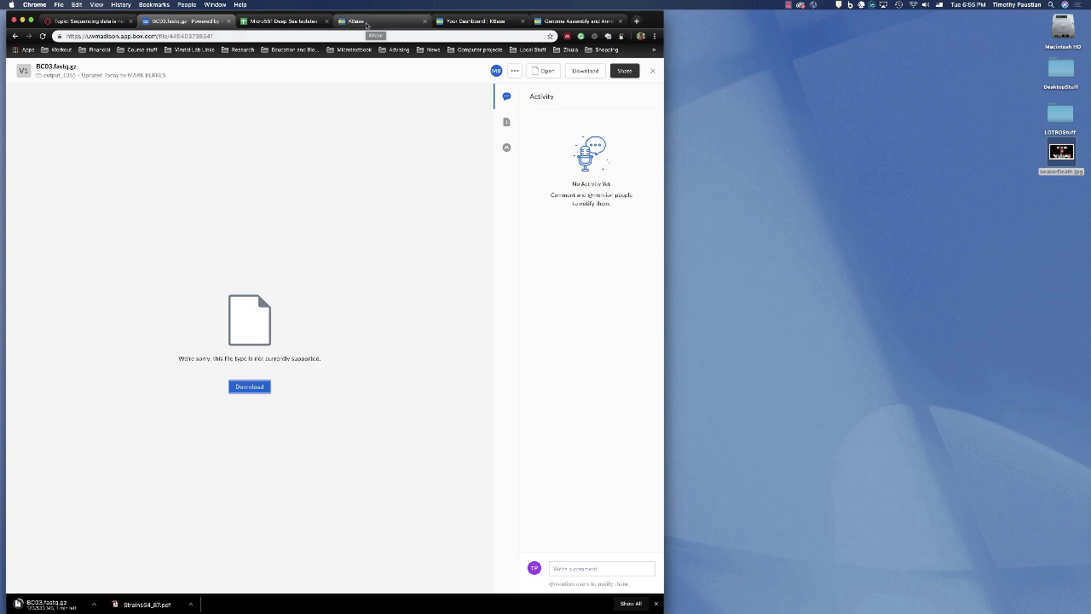
pyautogui.click(368, 22)
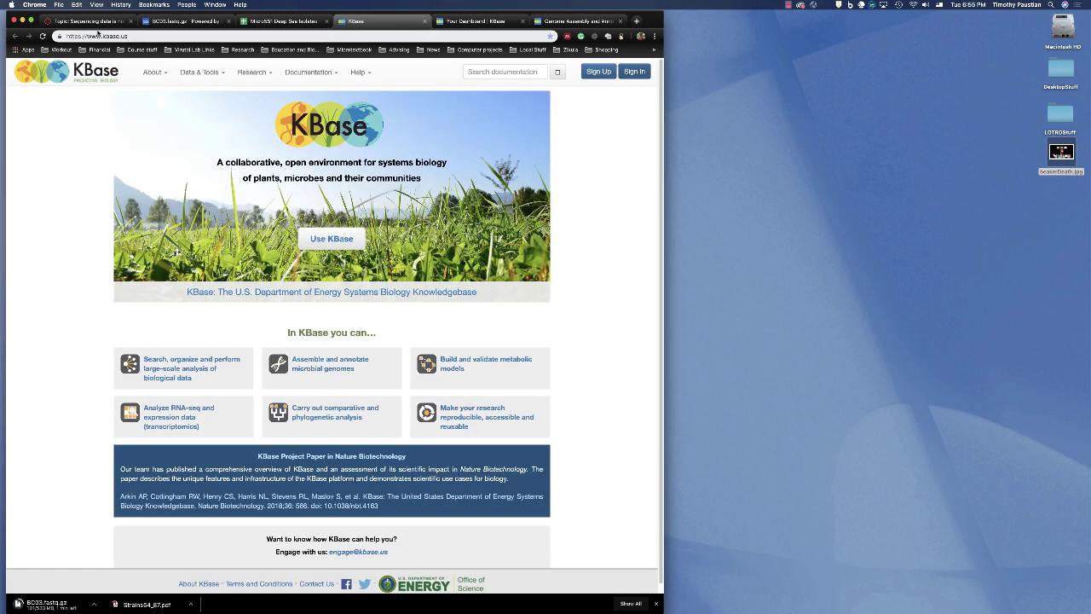
# - Open the 'Genome Assembly and Annotation for Deep Sea Isolates' narrative from the dashboard
pyautogui.click(87, 35)
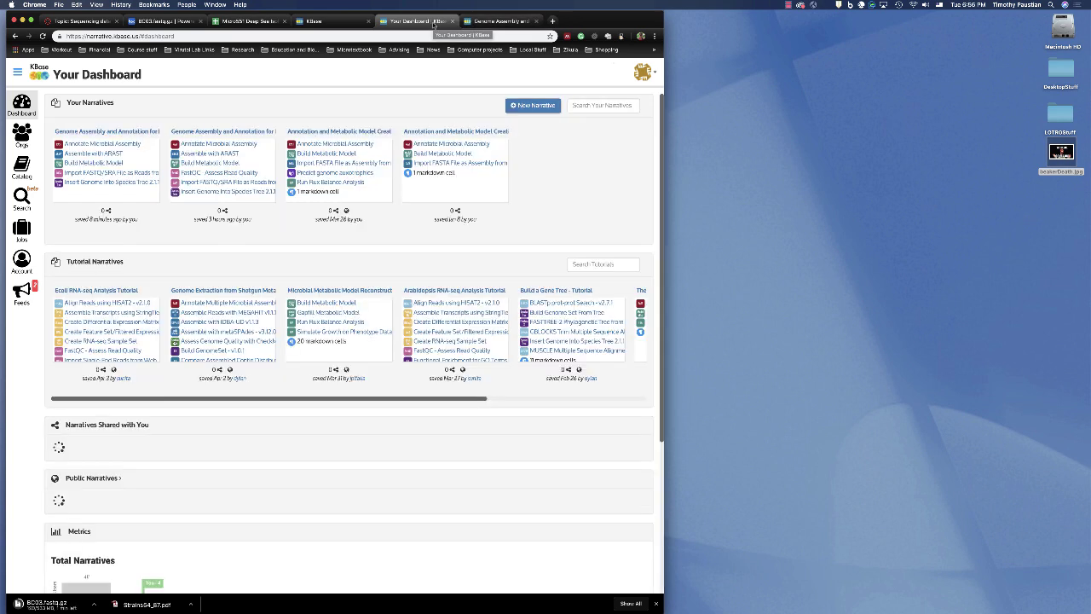
pyautogui.click(488, 22)
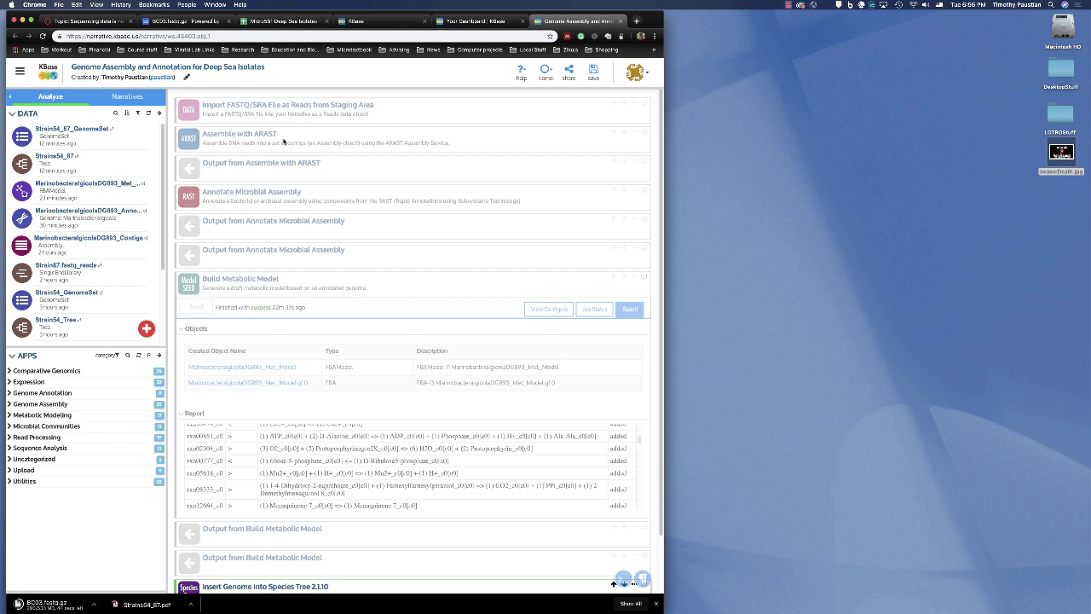
# - Read the Info description of the Assemble with ARAST app cell, then scroll down the narrative
pyautogui.click(550, 147)
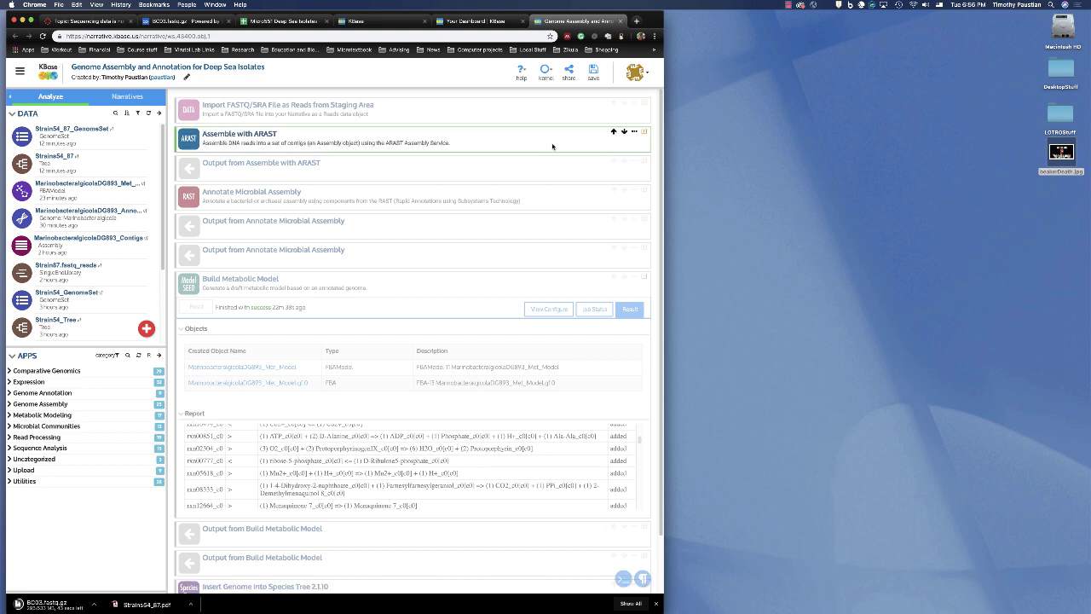
pyautogui.click(635, 132)
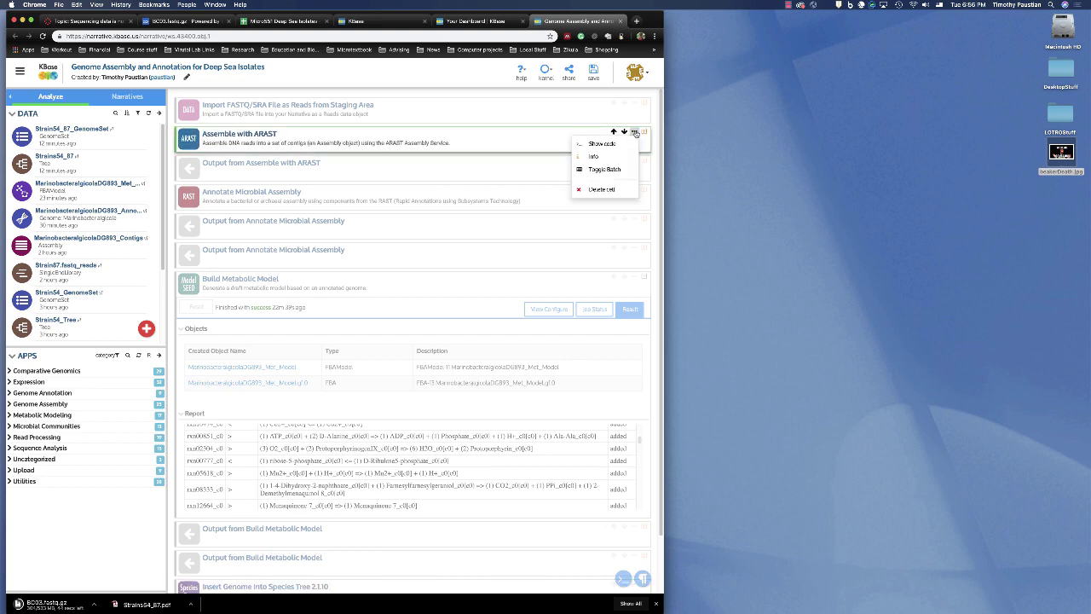
pyautogui.click(597, 156)
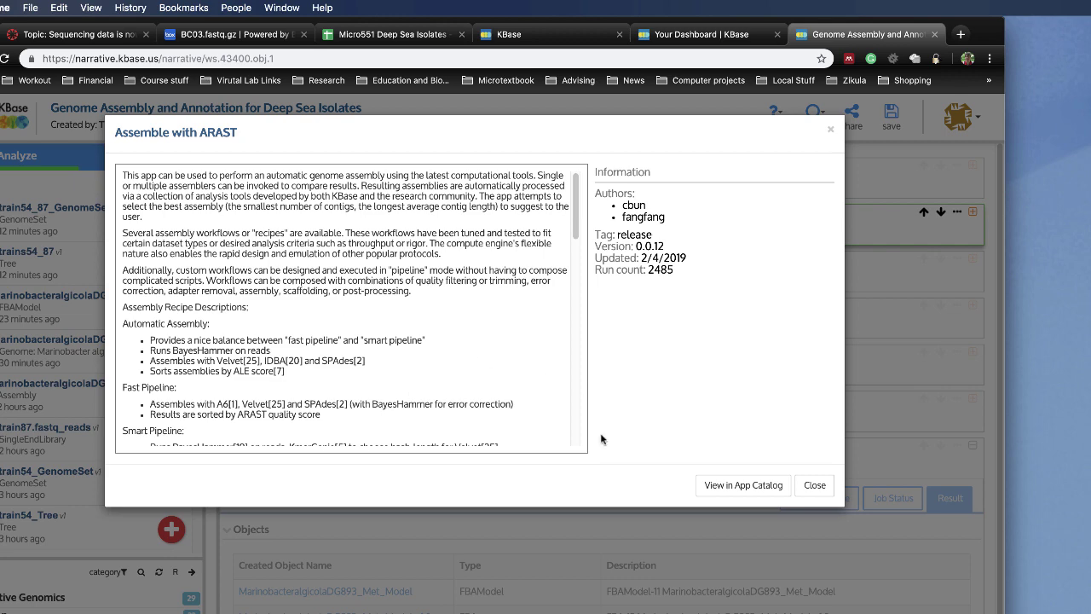
pyautogui.click(815, 485)
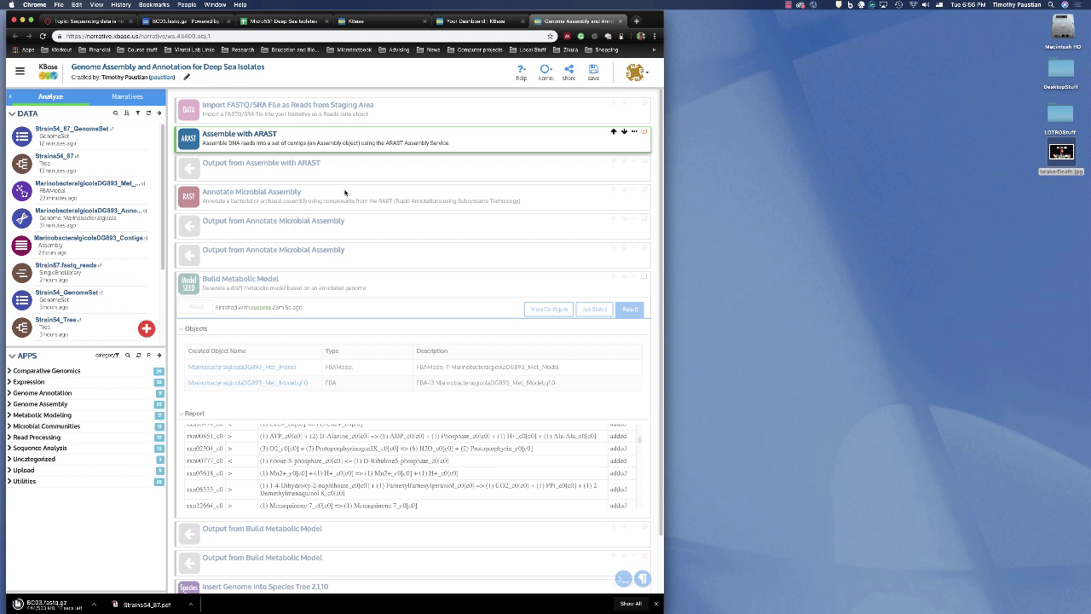
pyautogui.scroll(-2, 363, 346)
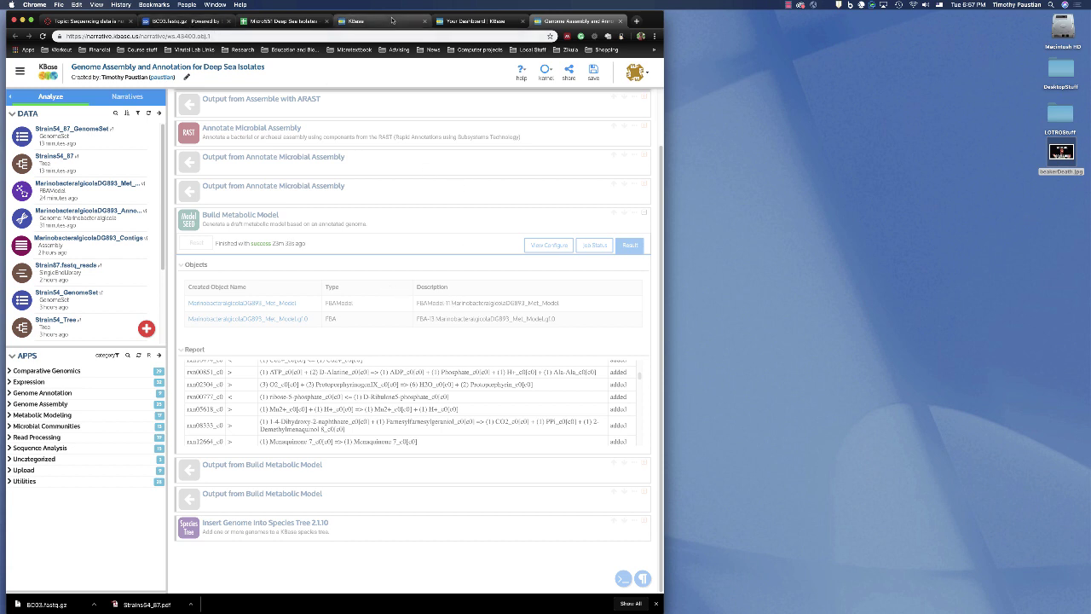
# - Show the downloaded BC03.fastq.gz in Finder's Downloads folder and enlarge that window beside the browser
pyautogui.click(183, 20)
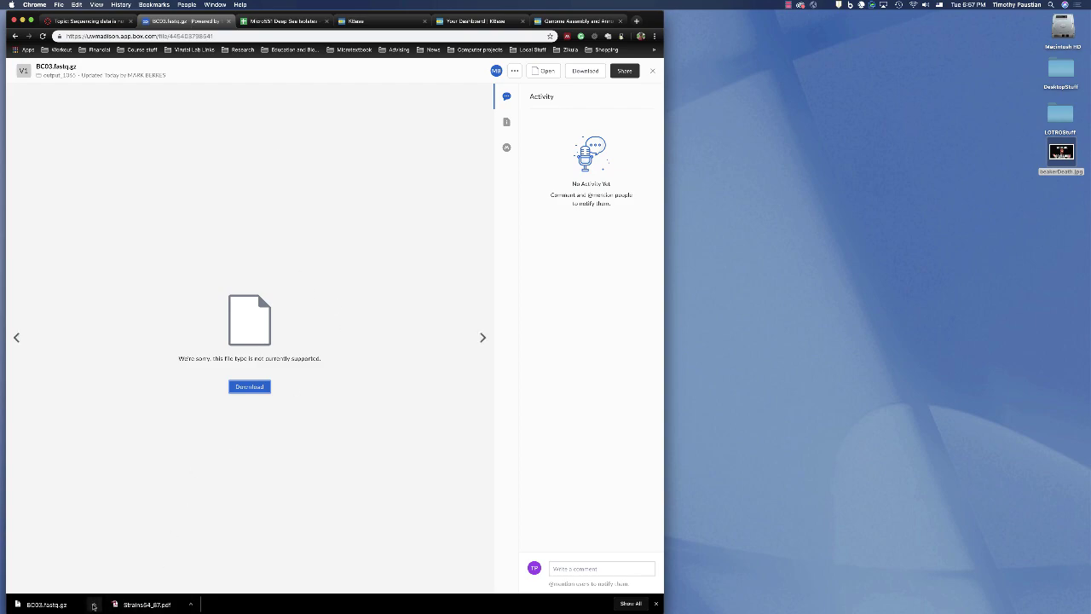
pyautogui.click(94, 605)
pyautogui.click(114, 591)
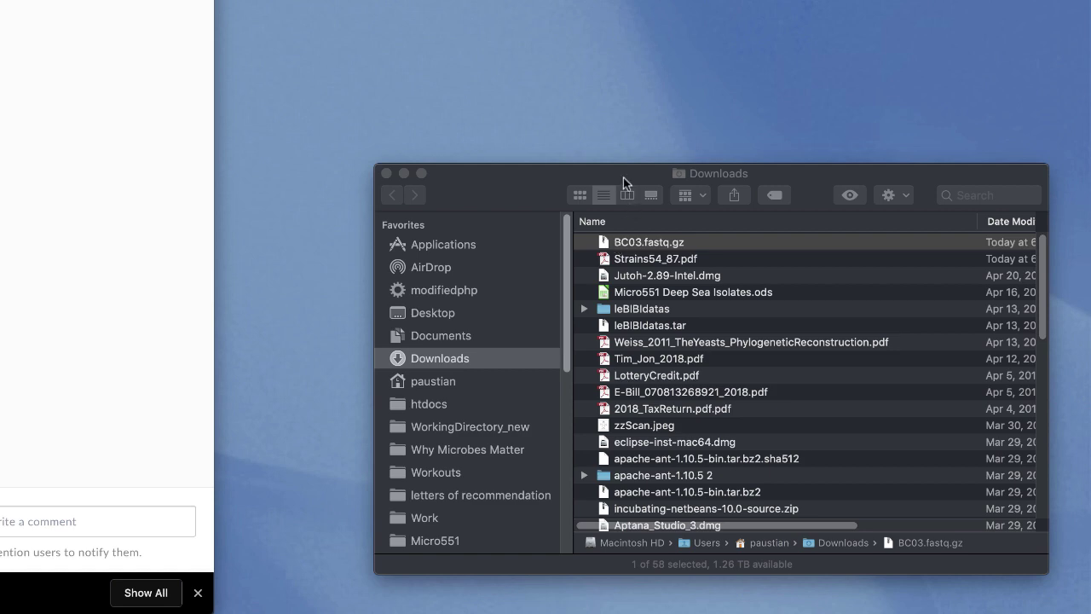
pyautogui.moveTo(622, 178); pyautogui.dragTo(286, 124)
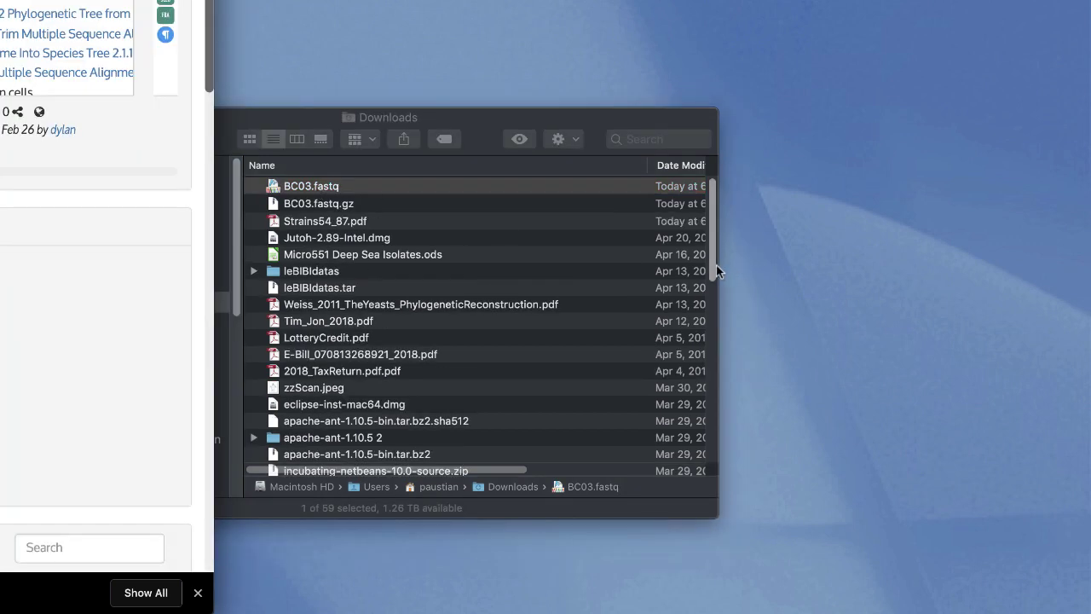
pyautogui.click(718, 264)
pyautogui.moveTo(718, 264); pyautogui.dragTo(1022, 264)
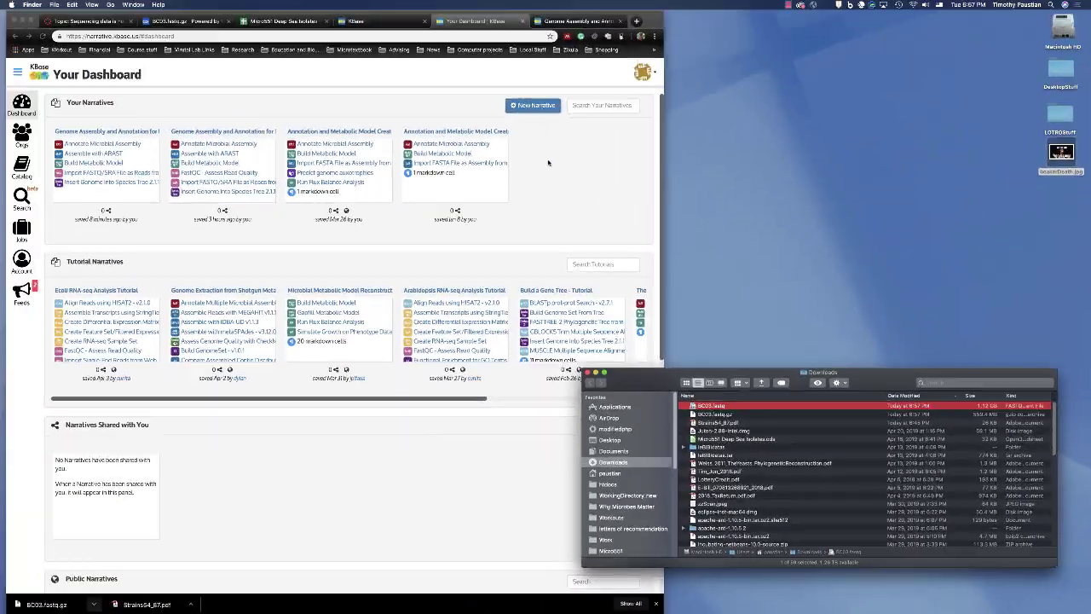
# - Start a new Untitled Narrative from the KBase dashboard
pyautogui.click(524, 105)
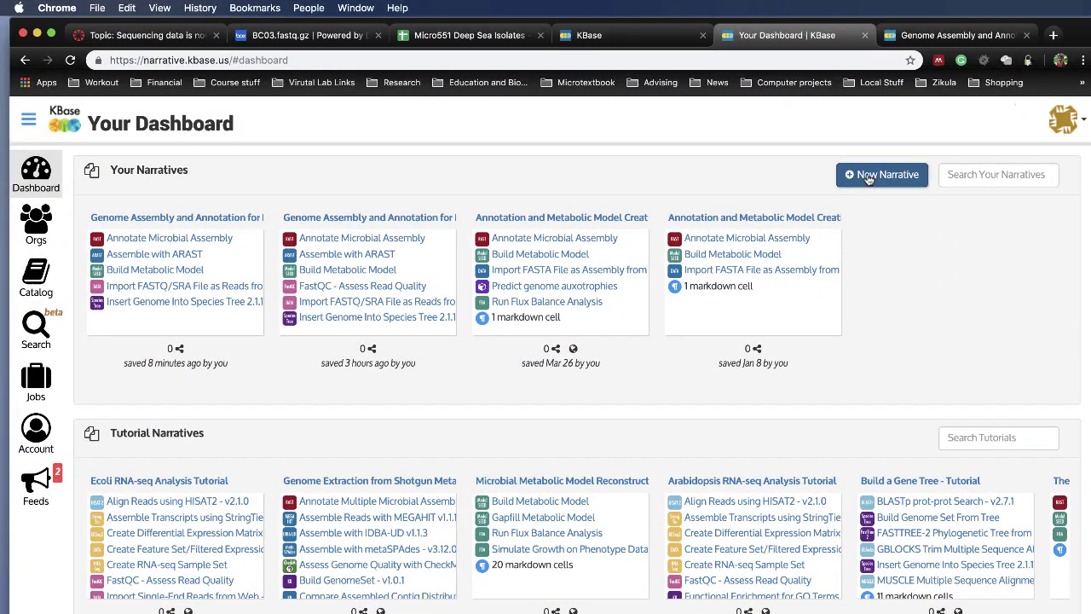
pyautogui.click(867, 175)
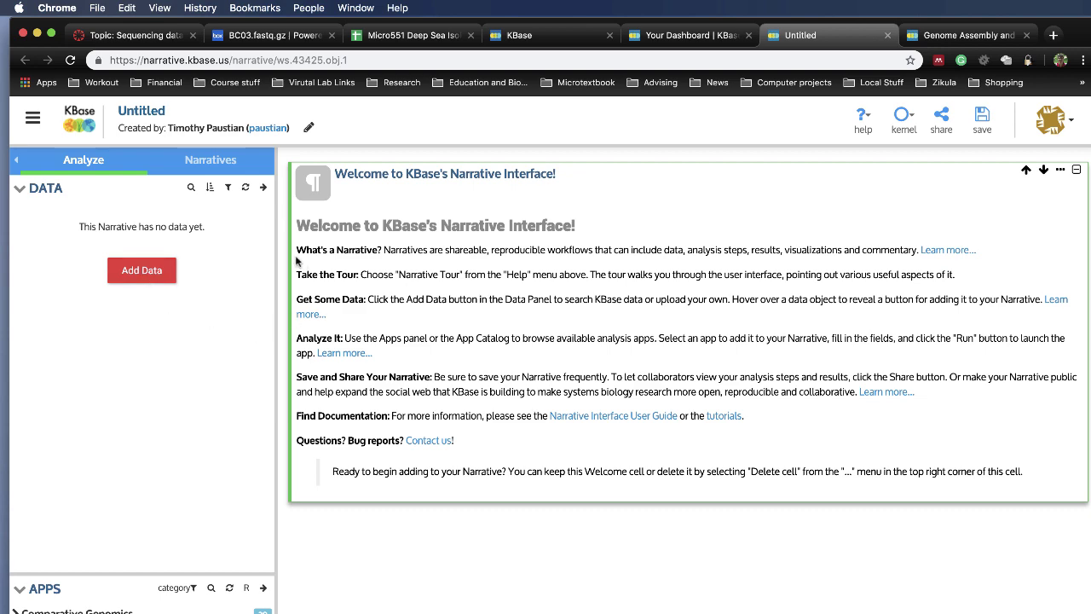
# - Drag BC03.fastq from Finder into the Add Data Import staging area
pyautogui.click(155, 272)
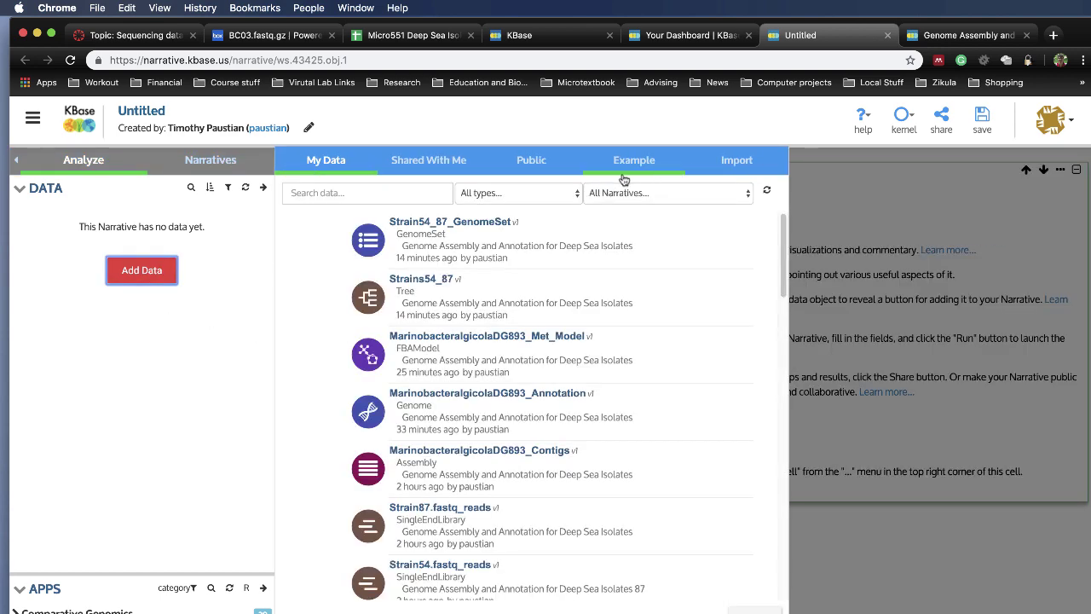
pyautogui.click(738, 160)
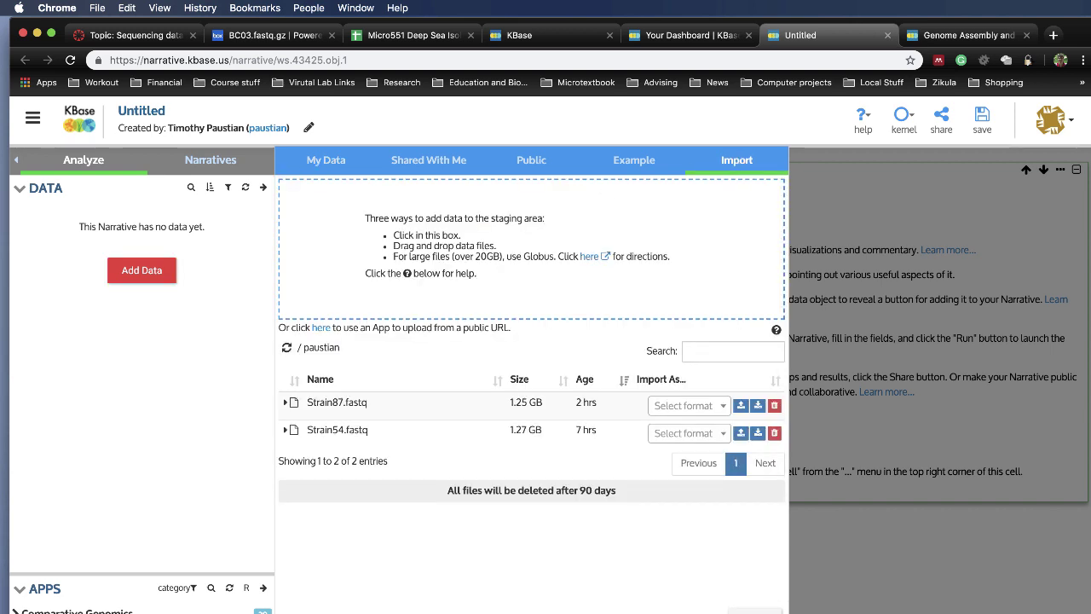
pyautogui.moveTo(1087, 522); pyautogui.dragTo(485, 236)
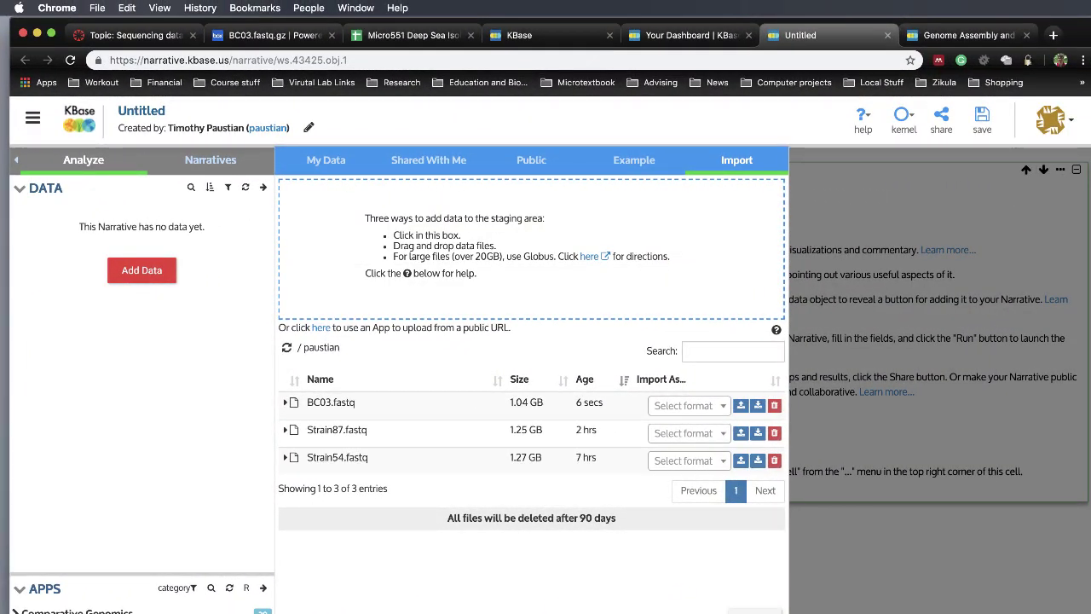
# - Set BC03.fastq's format to FASTQ Reads and add its import app cell to the narrative
pyautogui.click(688, 406)
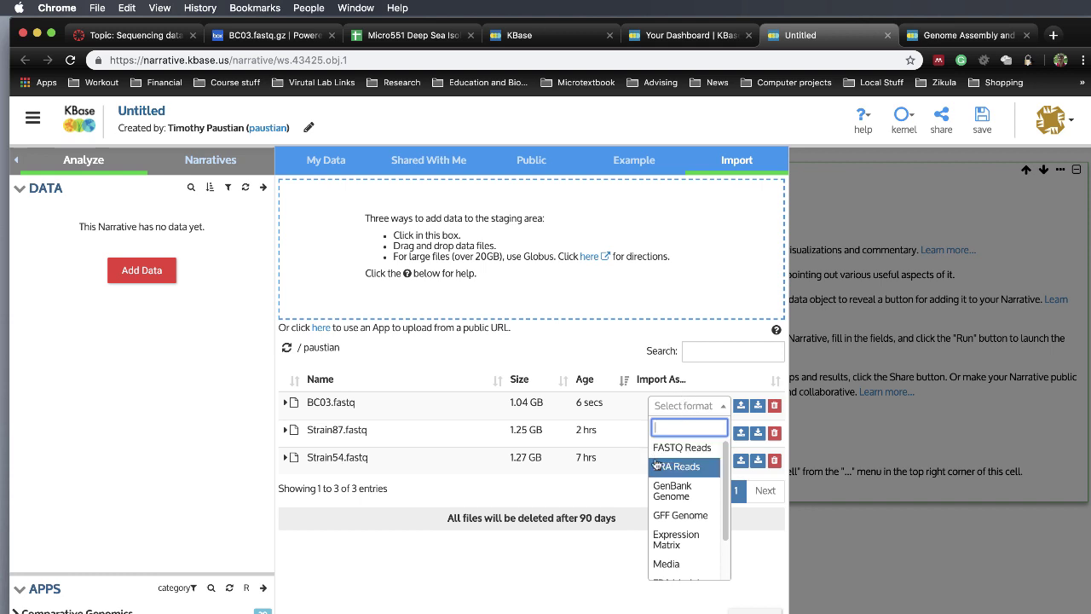
pyautogui.click(658, 379)
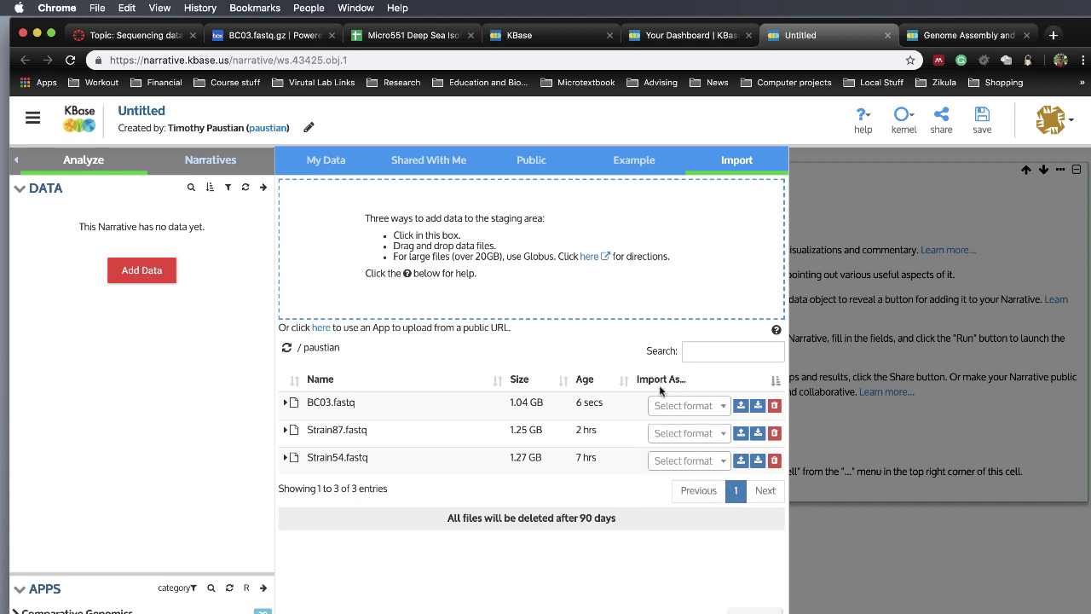
pyautogui.click(668, 407)
pyautogui.click(669, 448)
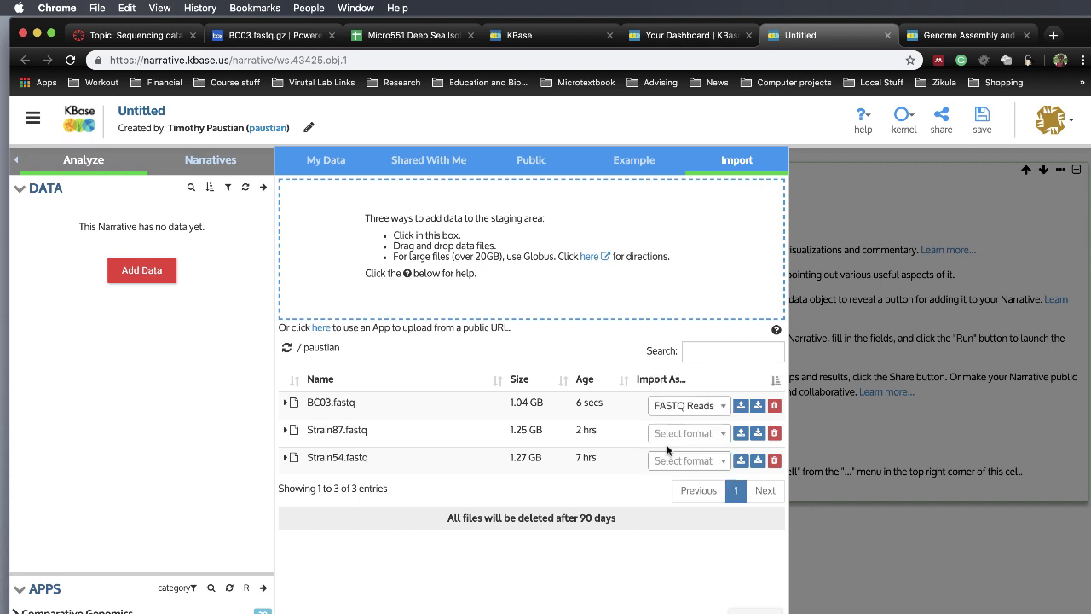
pyautogui.click(740, 408)
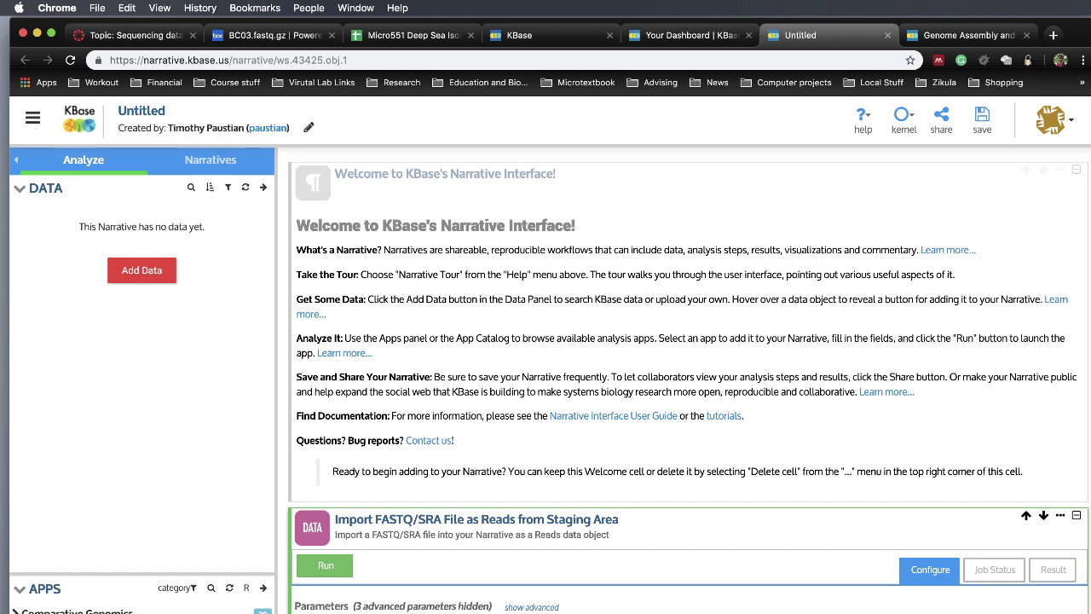
# - Launch the import job that brings BC03.fastq into the narrative as a reads library
pyautogui.click(332, 567)
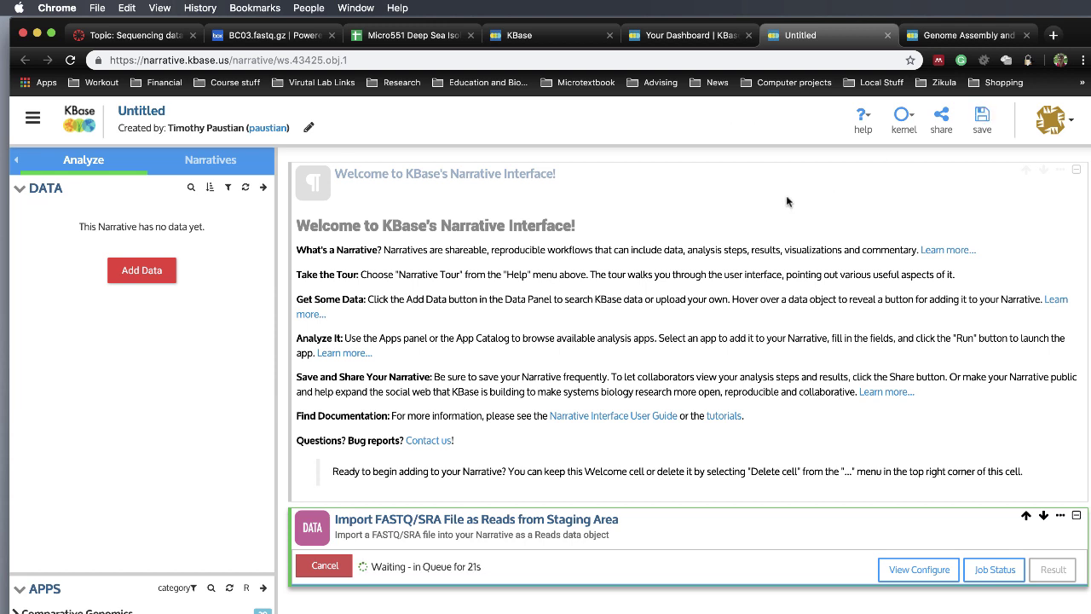
# - Delete the Welcome cell from the narrative, confirming the deletion
pyautogui.click(838, 245)
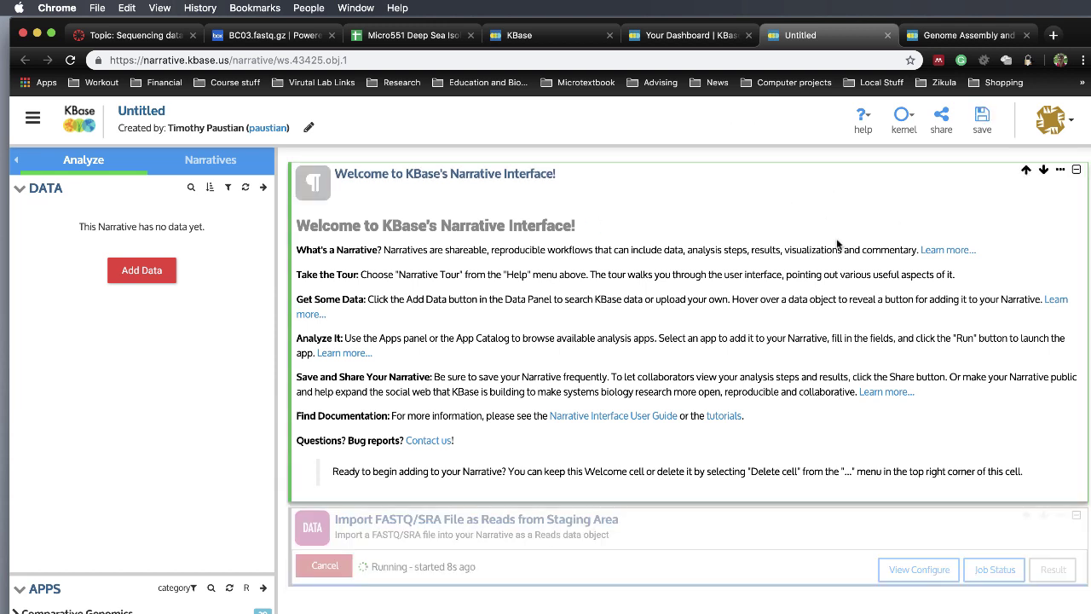
pyautogui.click(1060, 172)
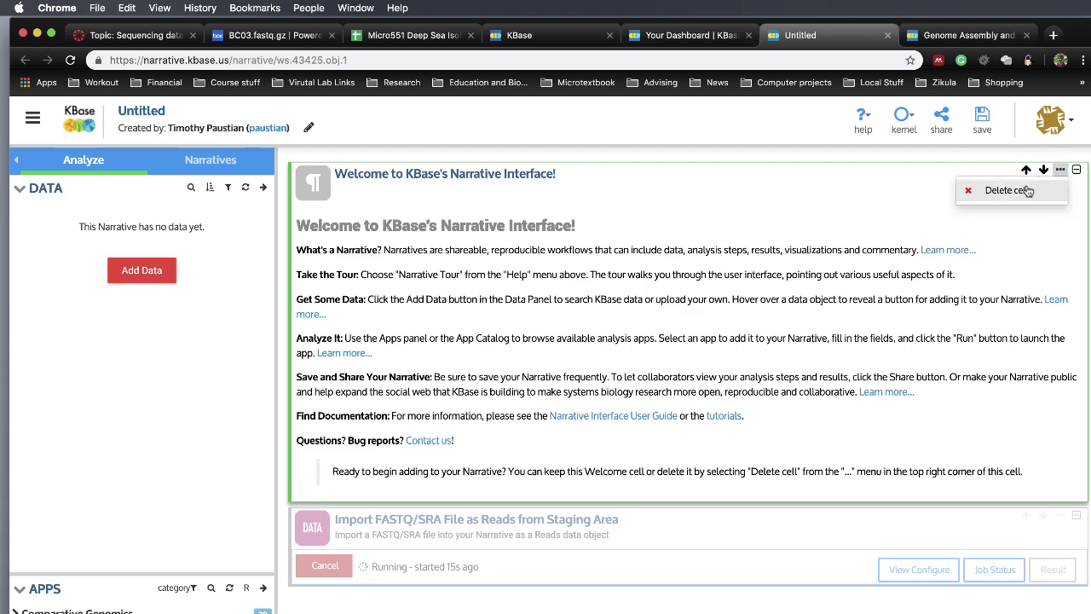
pyautogui.click(1029, 189)
pyautogui.click(777, 234)
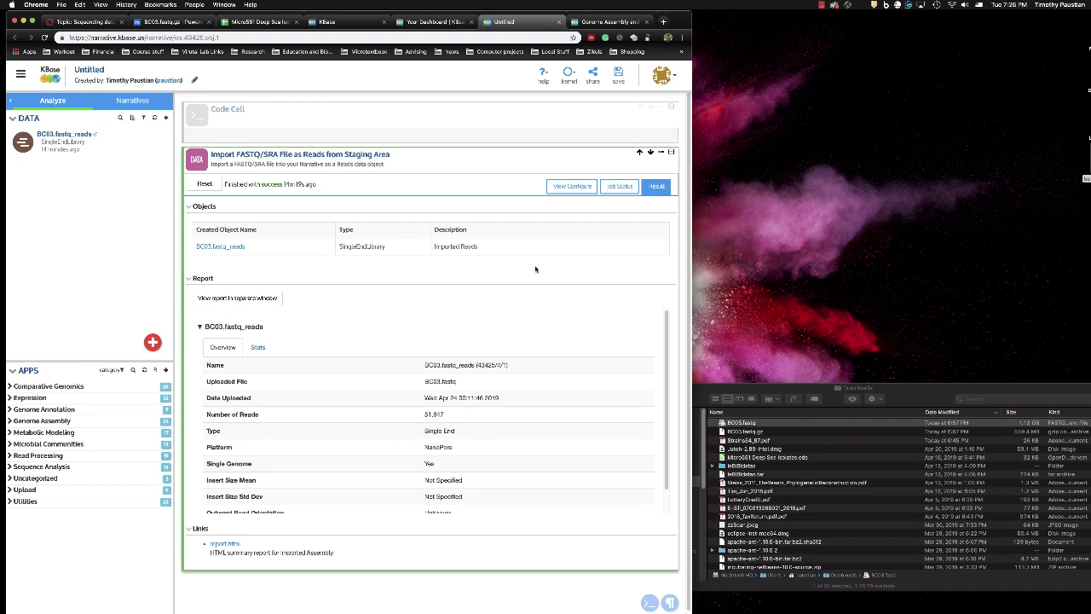
# - Collapse the finished import cell and briefly check the earlier genome assembly narrative
pyautogui.click(671, 153)
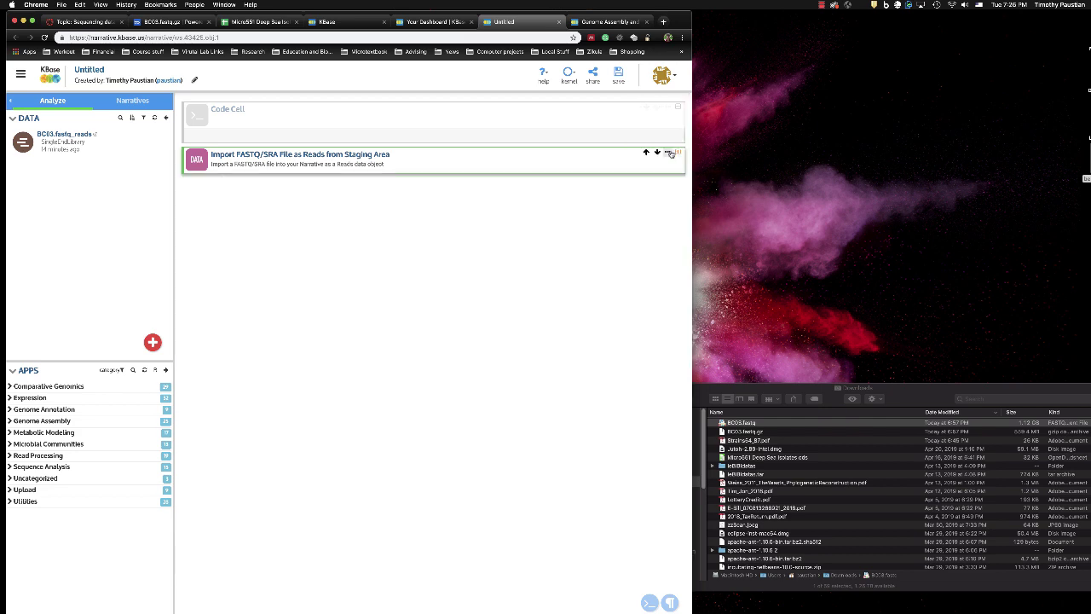
pyautogui.click(607, 22)
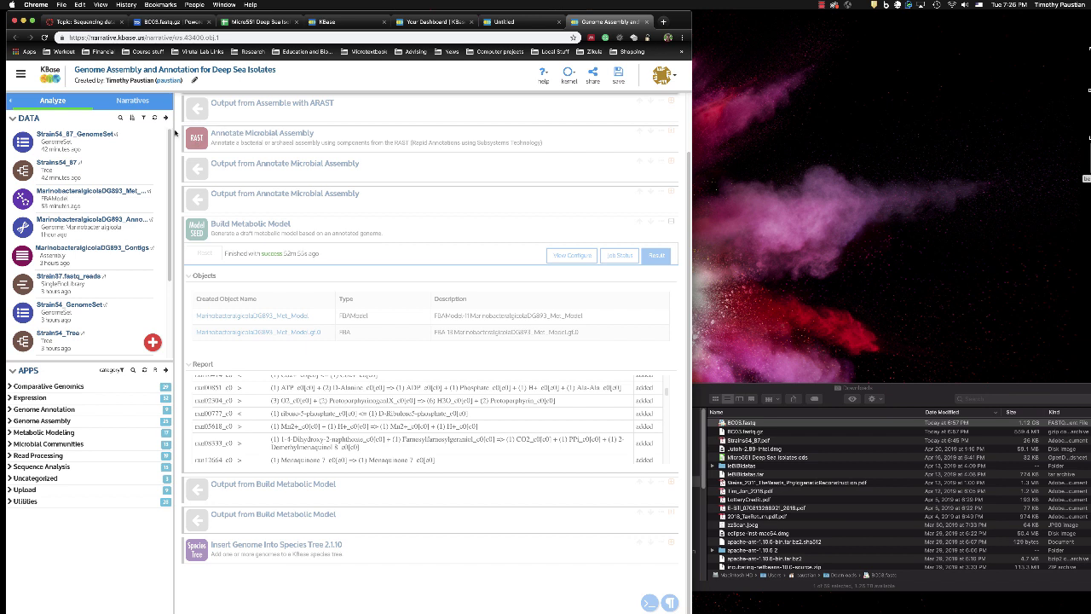
pyautogui.click(510, 23)
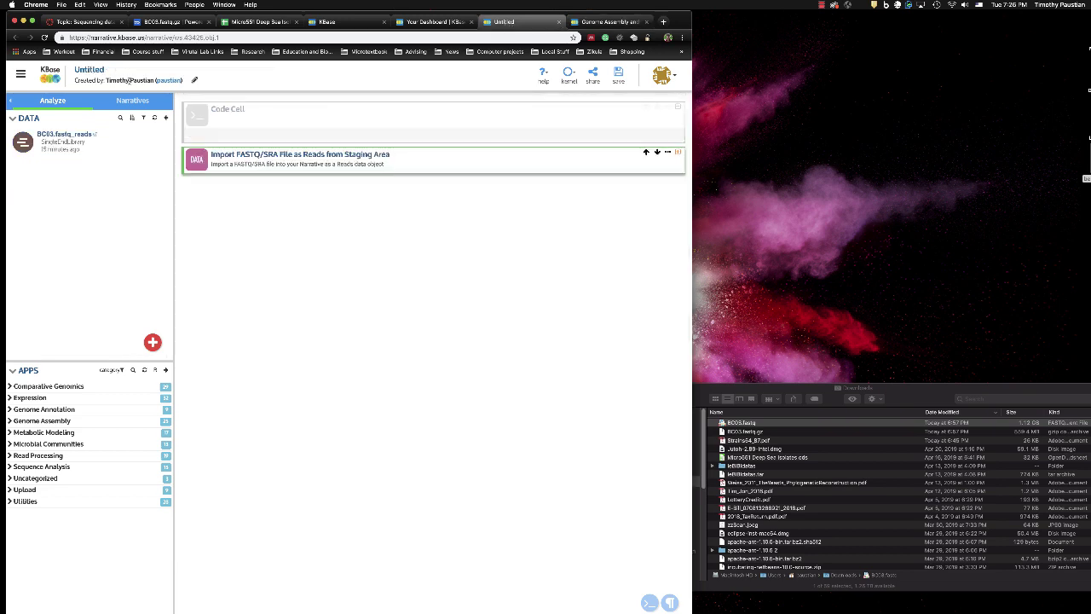
# - Start renaming the narrative to Genome_Analysis_of_BC_03, then check the Canvas sequencing announcement
pyautogui.click(103, 73)
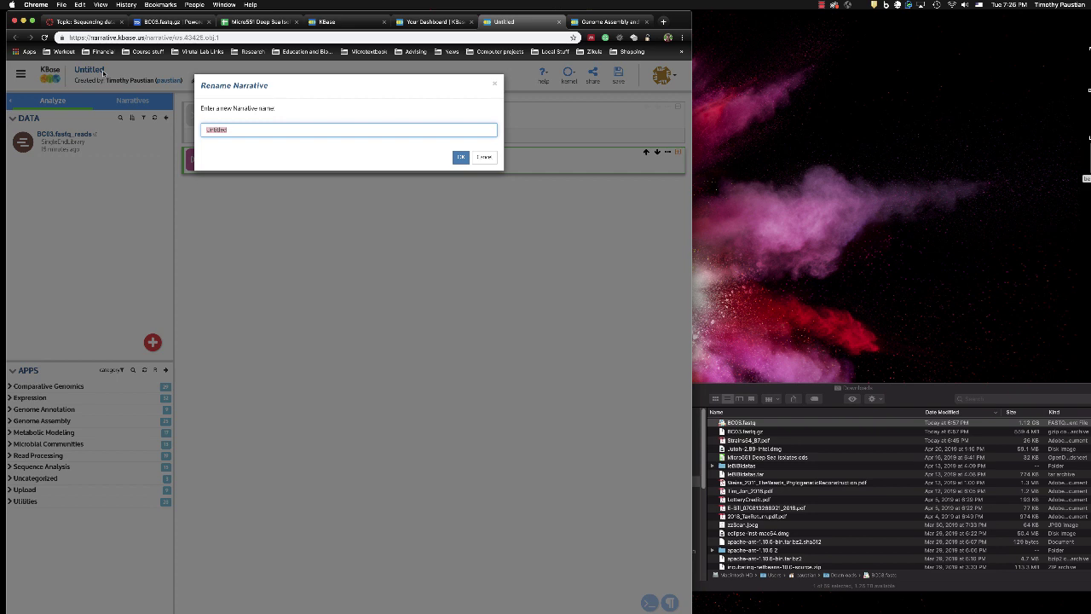
pyautogui.write('Genome_Analysis_of_BC_03')
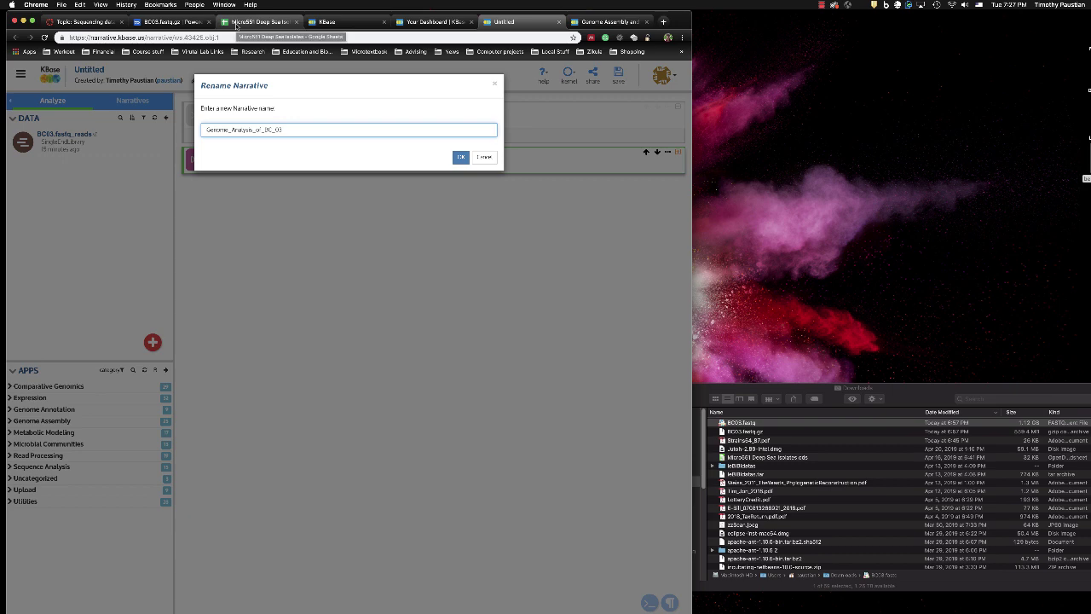
pyautogui.click(85, 21)
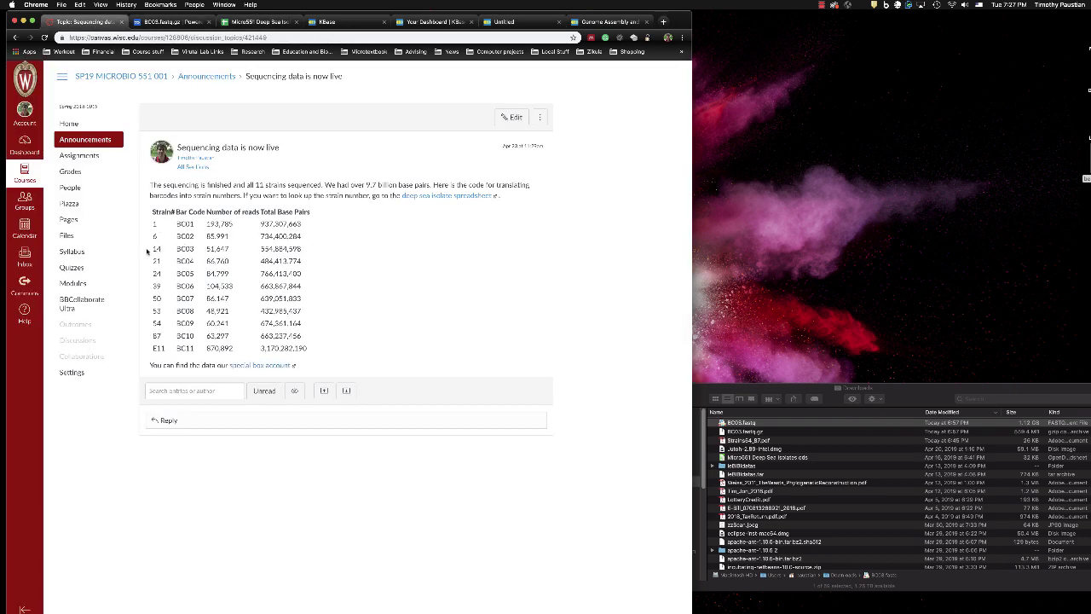
# - Switch to the Micro551 Deep Sea Isolates spreadsheet
pyautogui.click(265, 21)
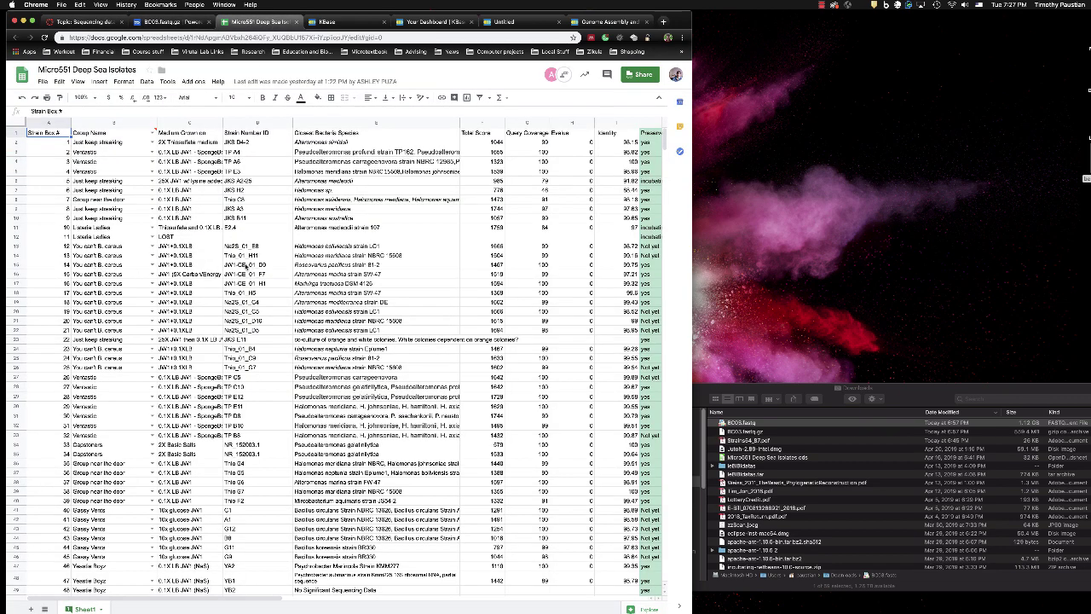
# - Select the species name 'Roseovarius pacificus' in cell E14 for strain 14
pyautogui.click(307, 266)
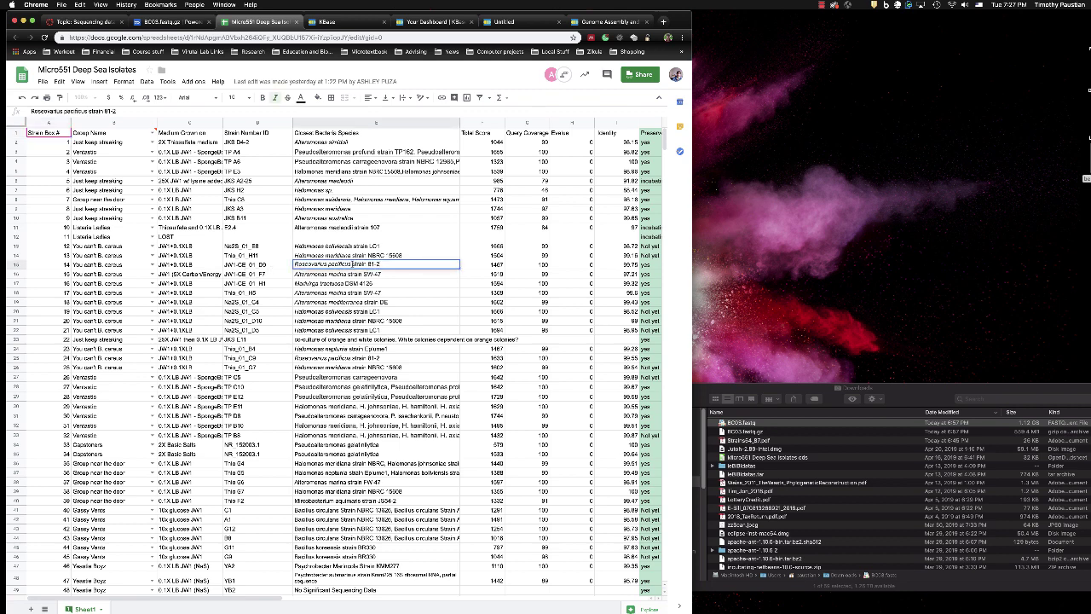
pyautogui.moveTo(349, 263); pyautogui.dragTo(291, 264)
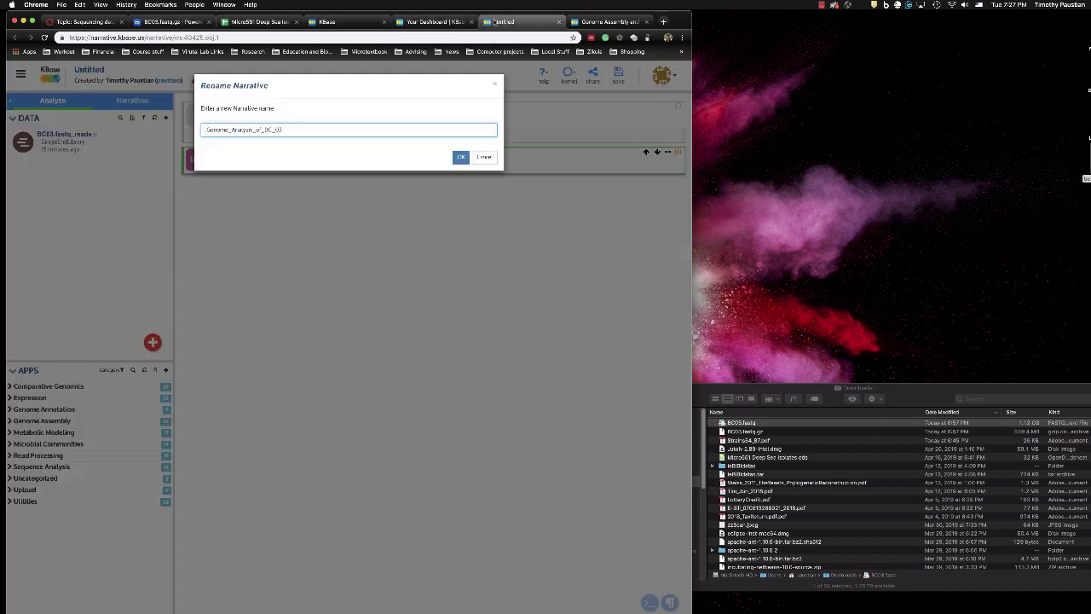
# - Rename the narrative to Genome_Analysis_of_Roseovarius_pacificus and expand the Genome Assembly apps
pyautogui.click(495, 22)
pyautogui.moveTo(283, 129); pyautogui.dragTo(262, 130)
pyautogui.write('Thiesevarus pacificus')
pyautogui.press('BackSpace')
pyautogui.write('_')
pyautogui.click(461, 159)
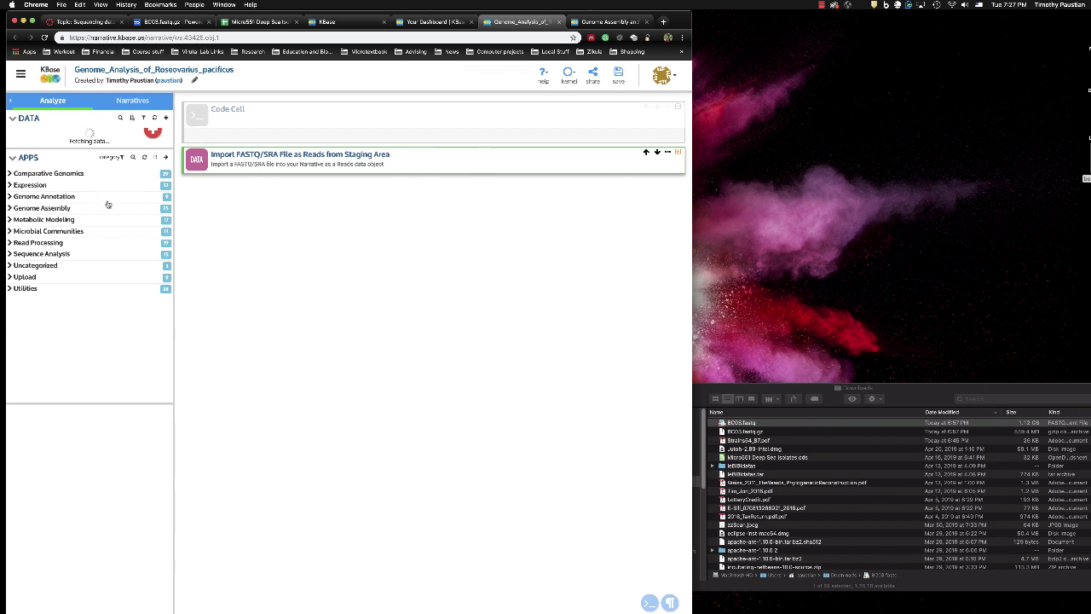
pyautogui.click(13, 209)
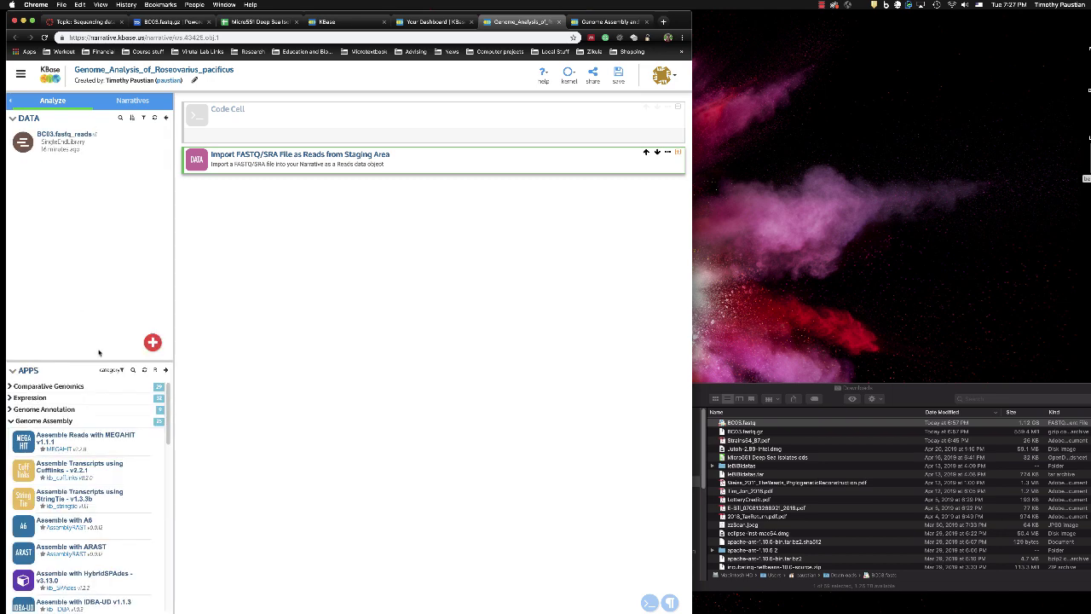
# - Add an Assemble with ARAST cell using BC03.fastq_reads with the Automatic Assembly recipe
pyautogui.moveTo(166, 390); pyautogui.dragTo(169, 425)
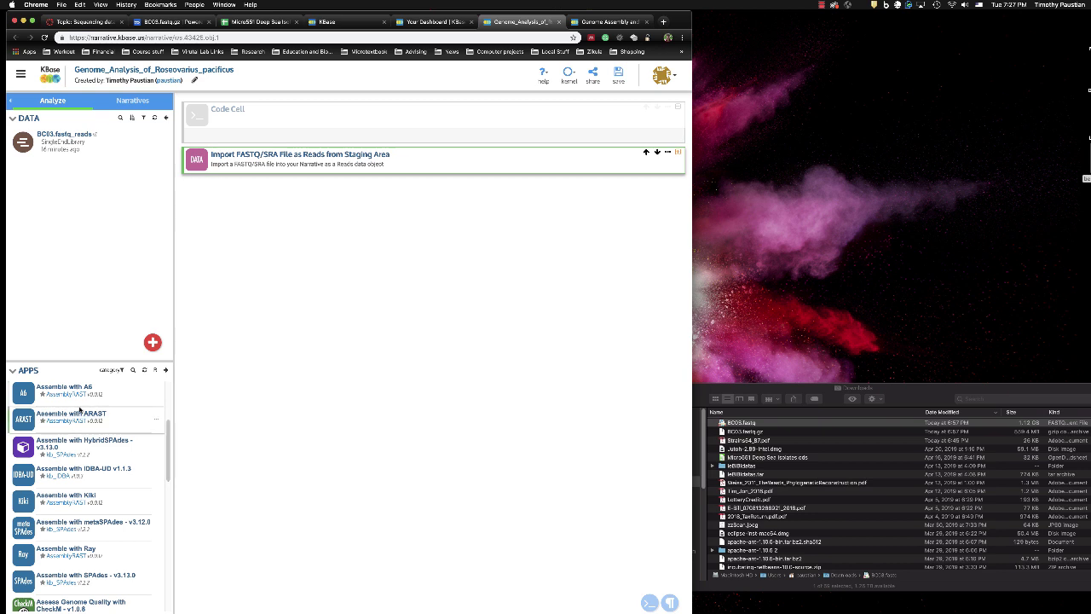
pyautogui.click(46, 415)
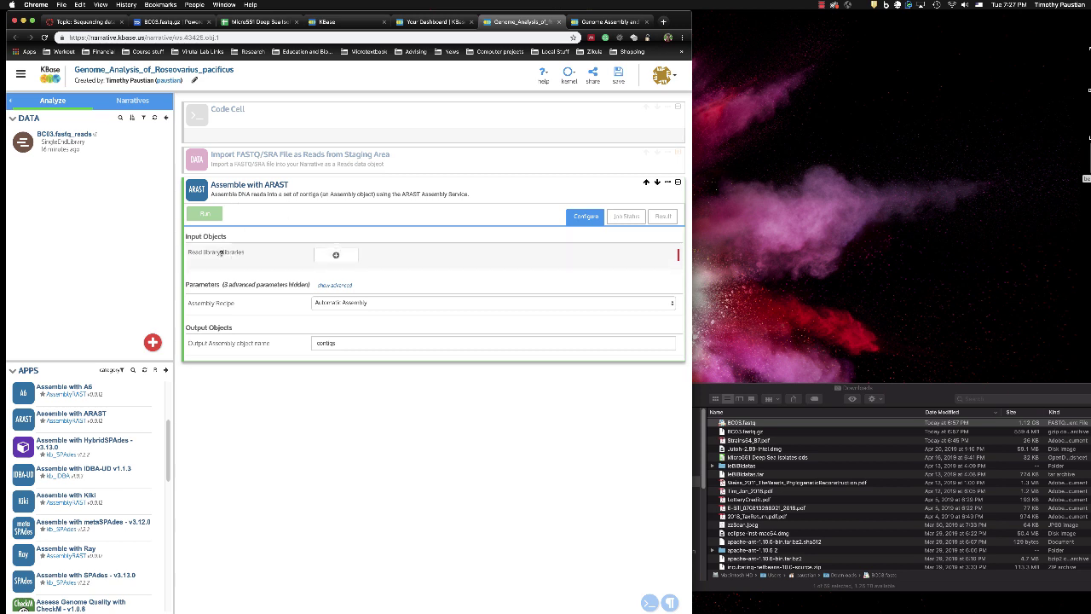
pyautogui.click(336, 256)
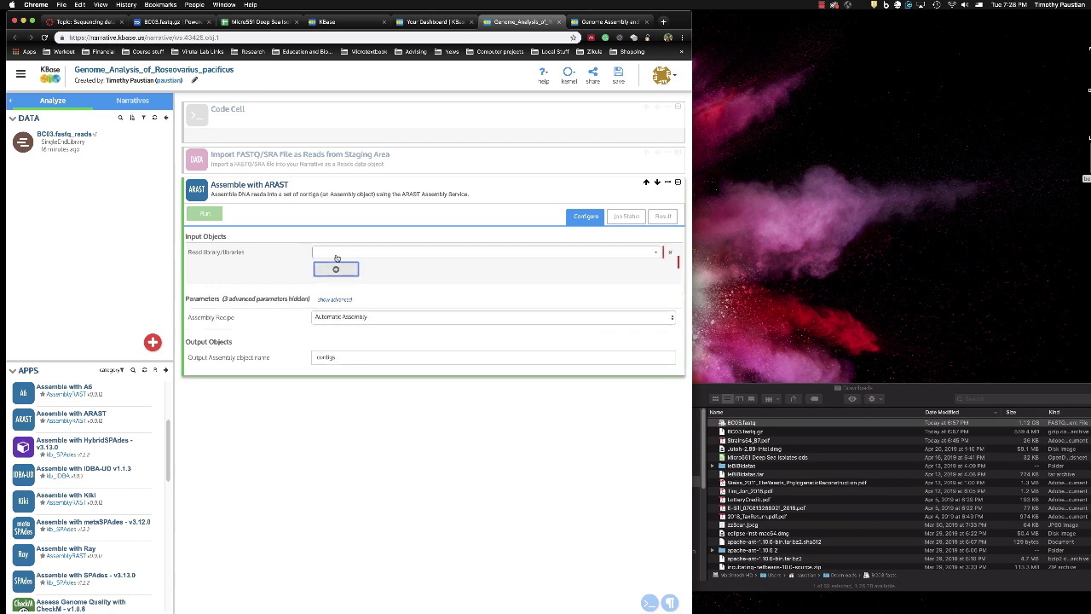
pyautogui.click(378, 256)
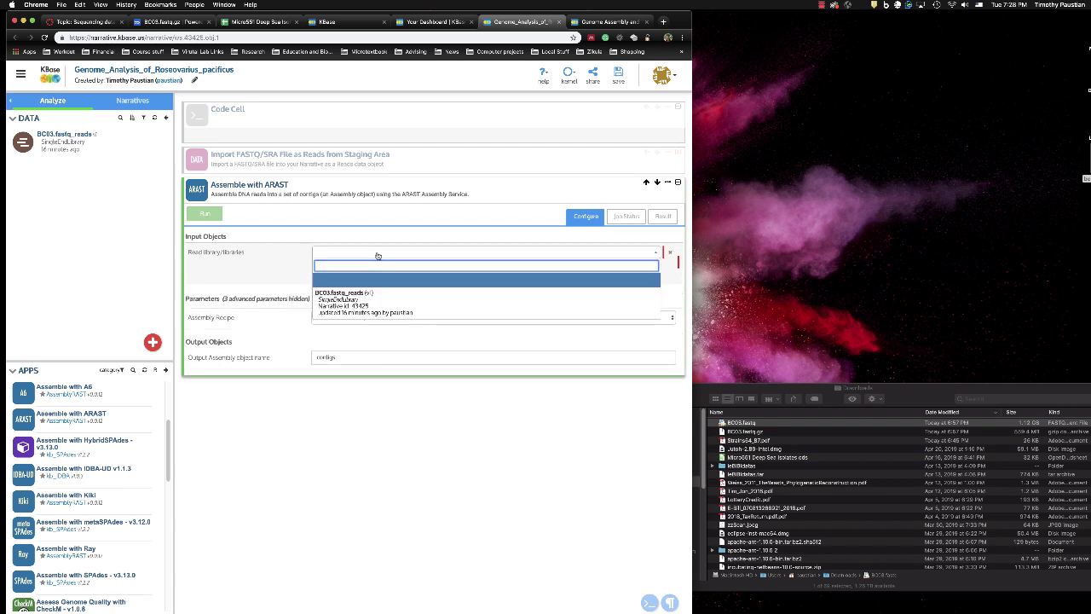
pyautogui.click(386, 311)
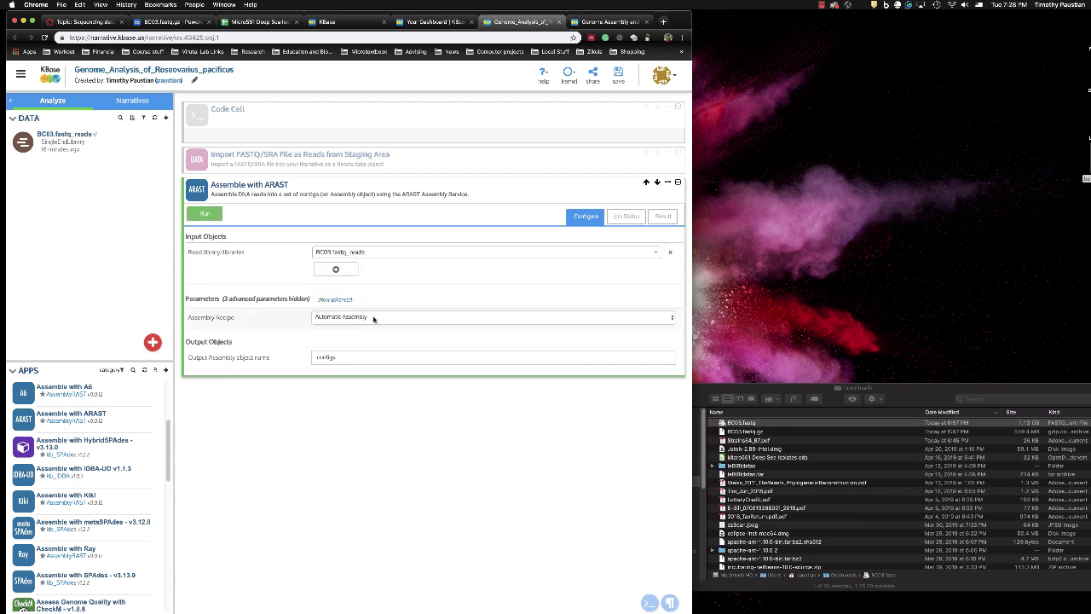
pyautogui.click(373, 318)
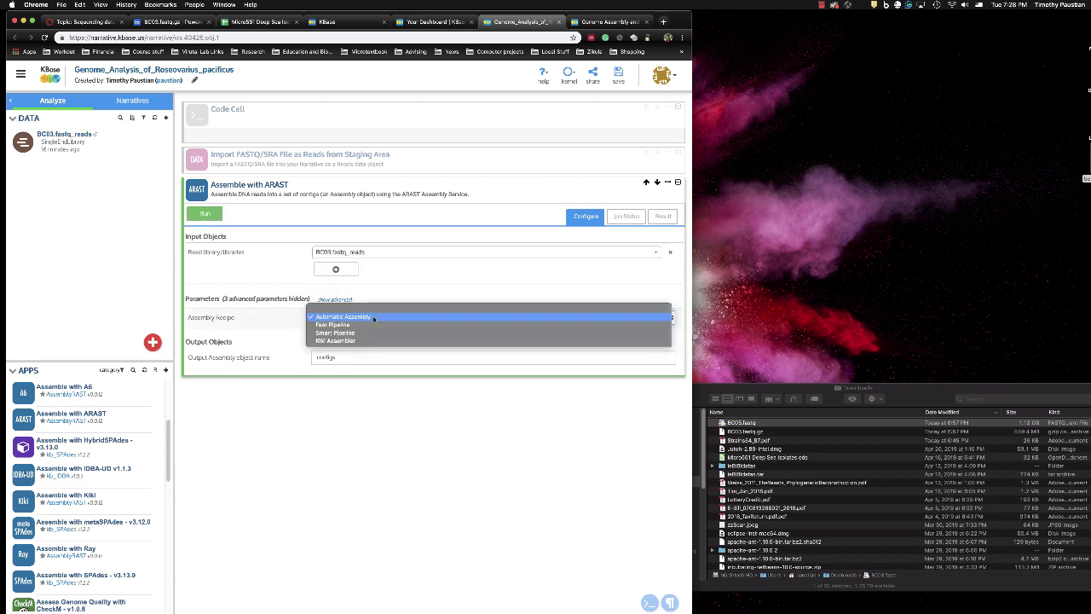
pyautogui.click(374, 318)
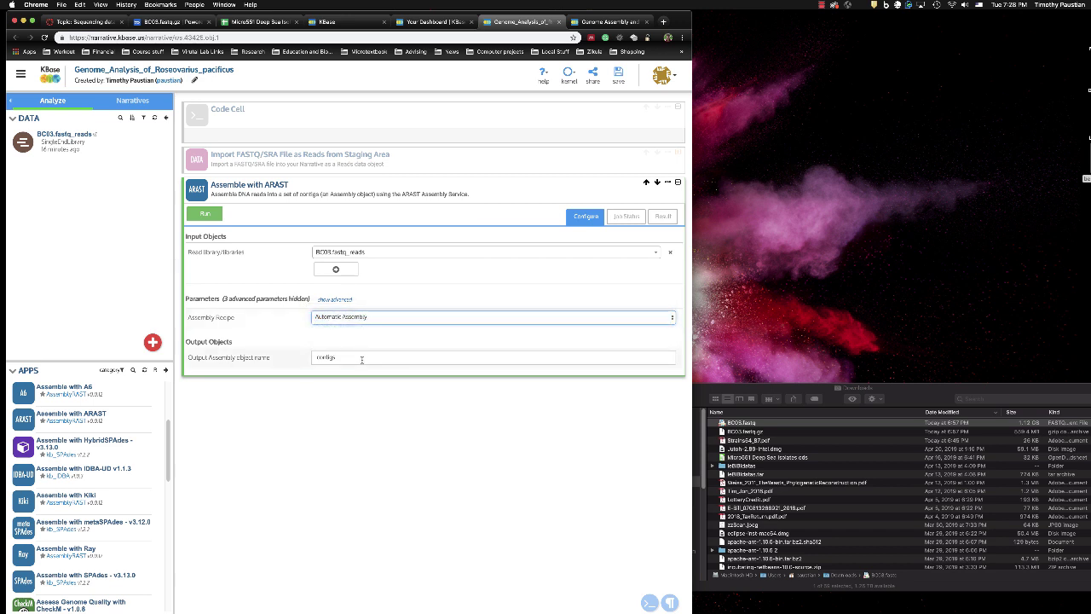
# - Name the assembly output Roseovarius_pacificus_contigs and show the advanced parameters
pyautogui.moveTo(361, 359); pyautogui.dragTo(299, 354)
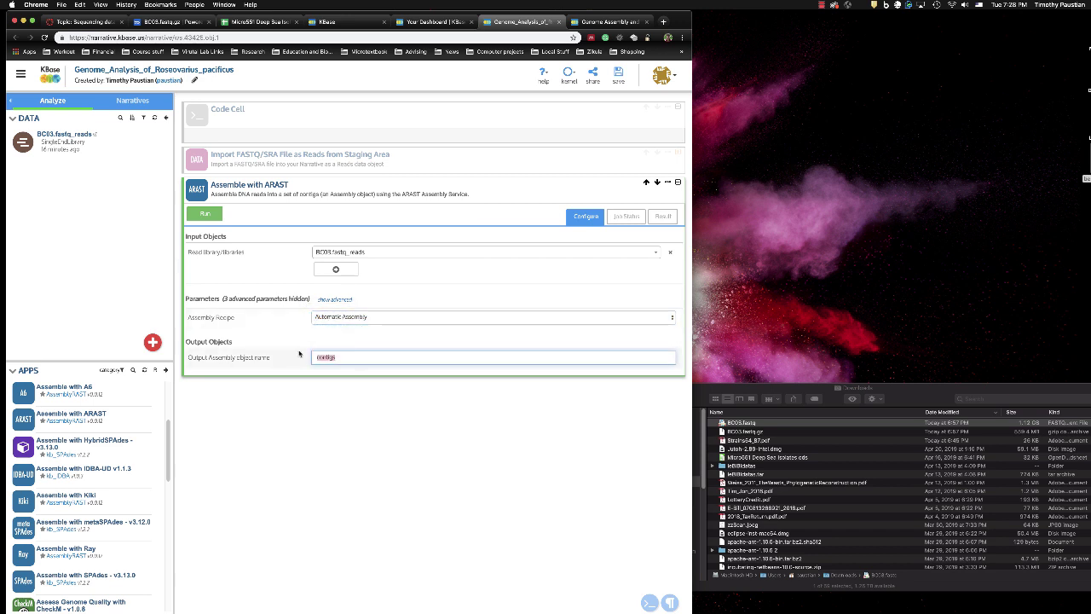
pyautogui.write('Roseovarius_pacificus')
pyautogui.press('BackSpace')
pyautogui.write('_')
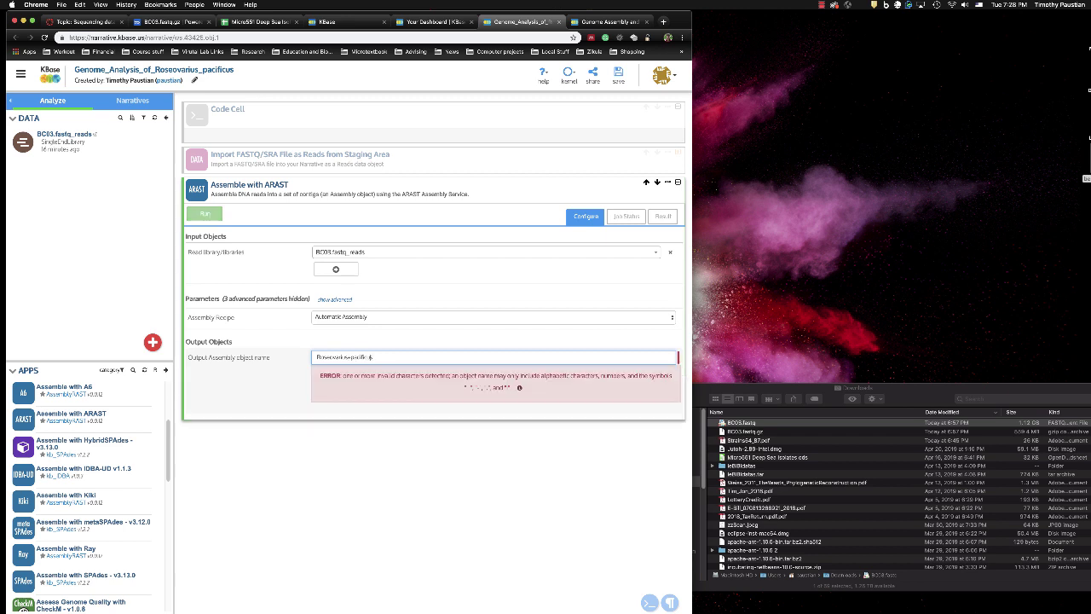
pyautogui.press('BackSpace')
pyautogui.write('_')
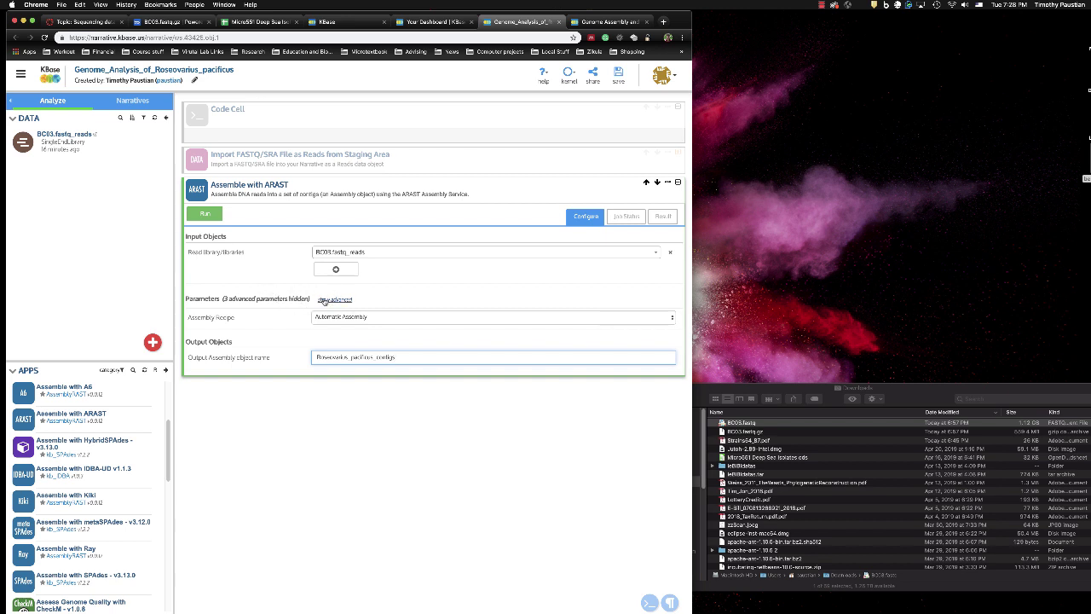
pyautogui.click(326, 300)
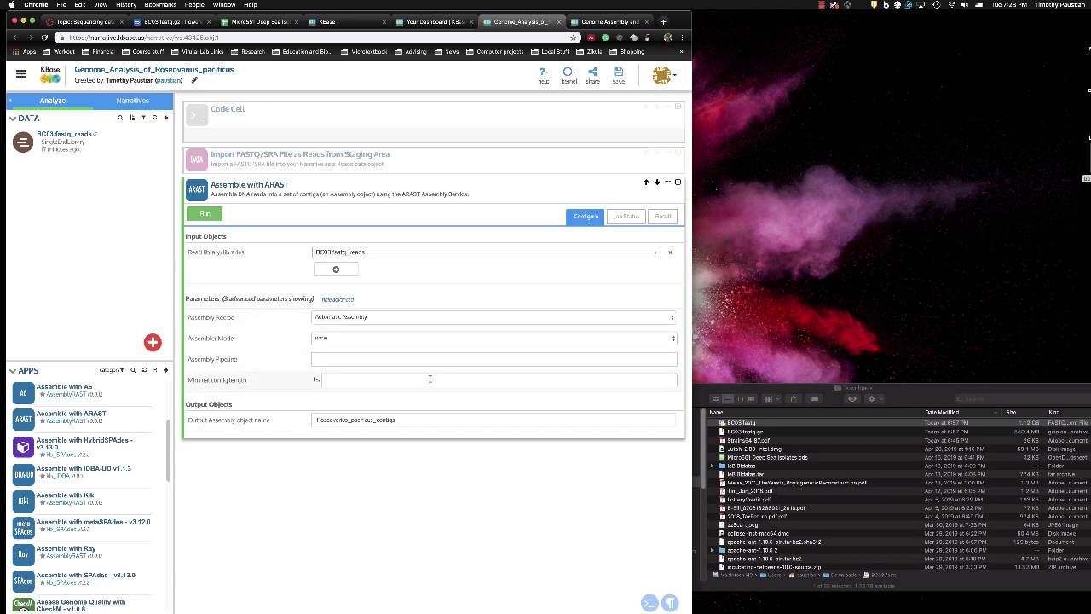
# - Run the ARAST assembly, producing Roseovarius_pacificus_contigs with 10 contigs
pyautogui.click(205, 215)
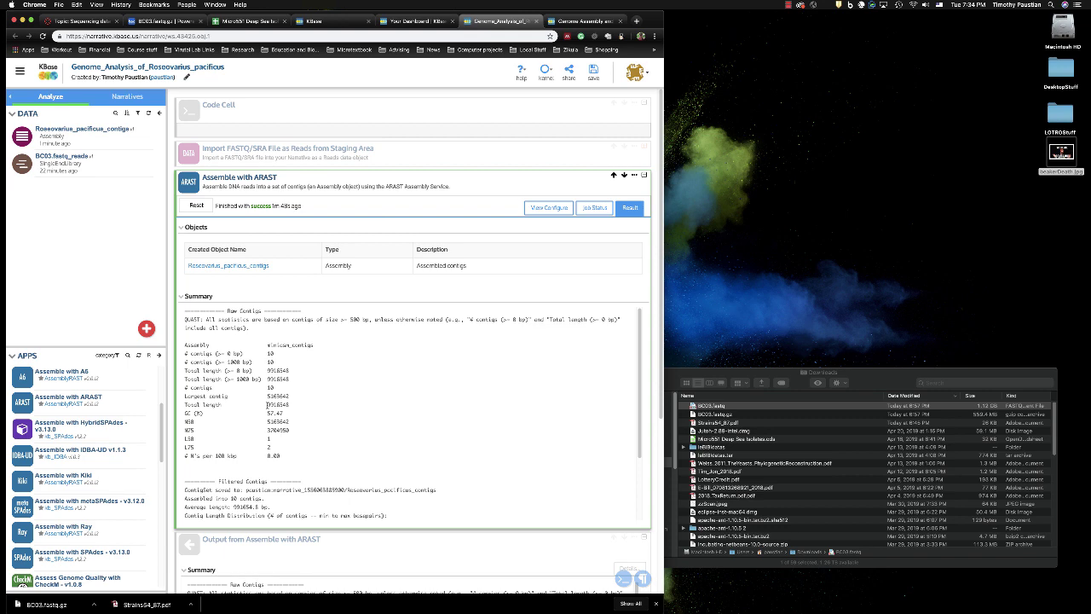
# - Collapse the finished ARAST assembly and output cells in the Roseovarius narrative
pyautogui.click(644, 175)
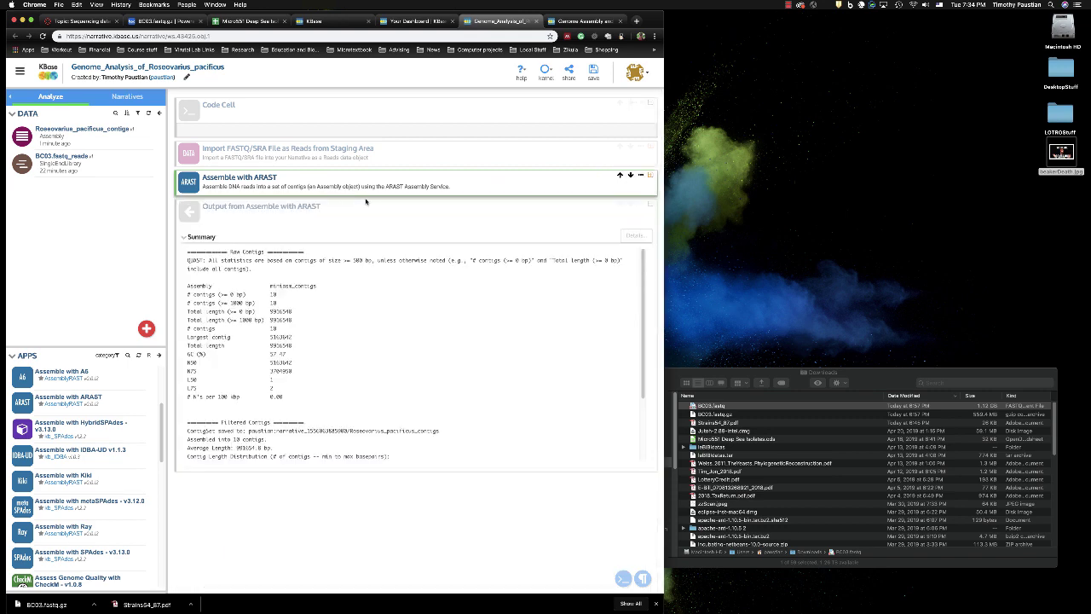
pyautogui.click(650, 204)
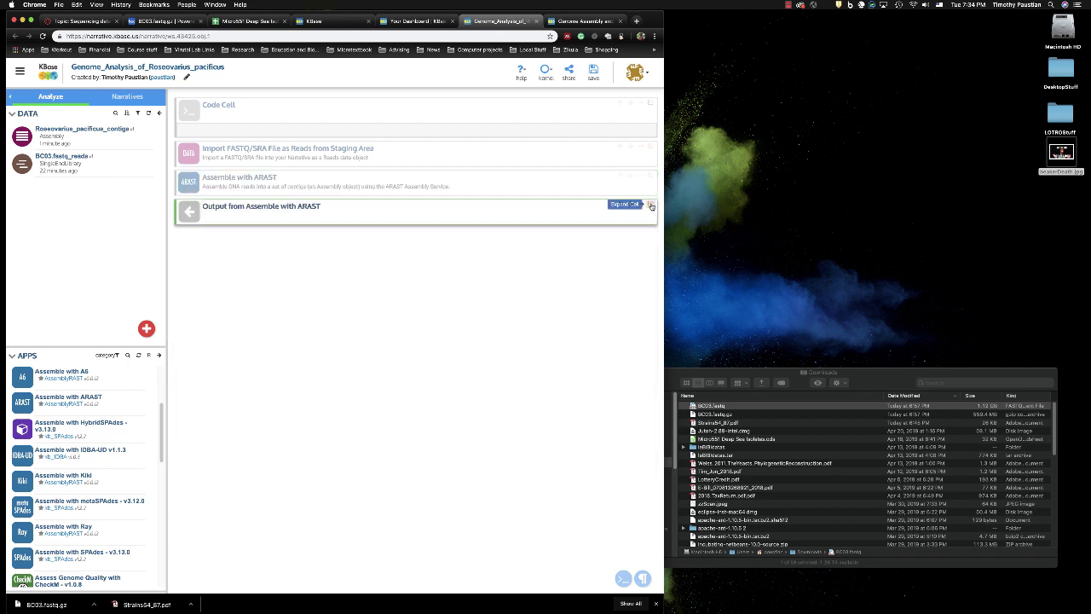
pyautogui.click(651, 175)
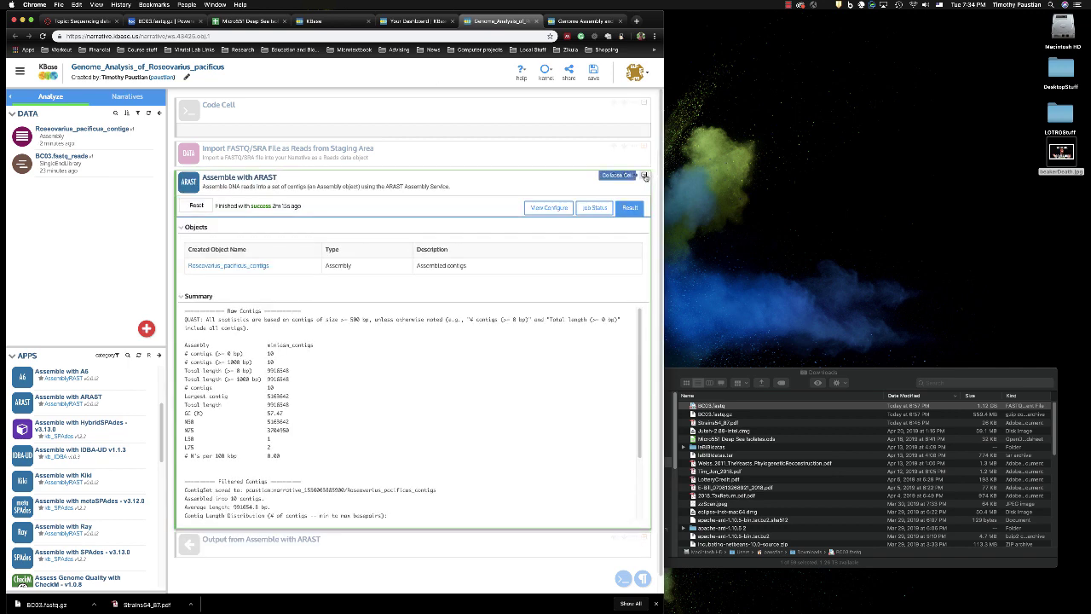
pyautogui.click(651, 176)
pyautogui.click(563, 20)
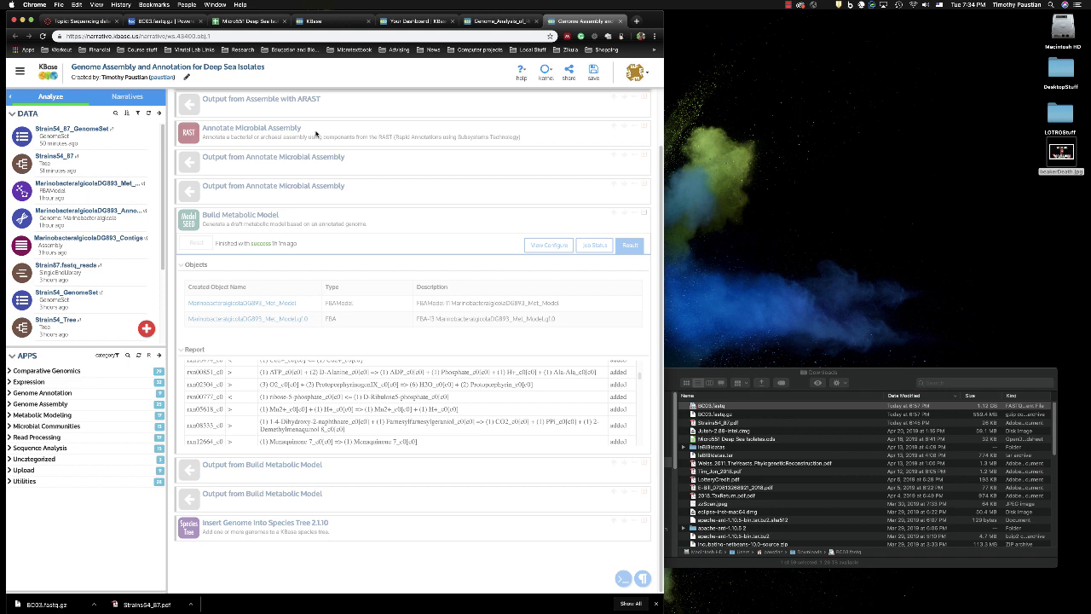
pyautogui.click(506, 19)
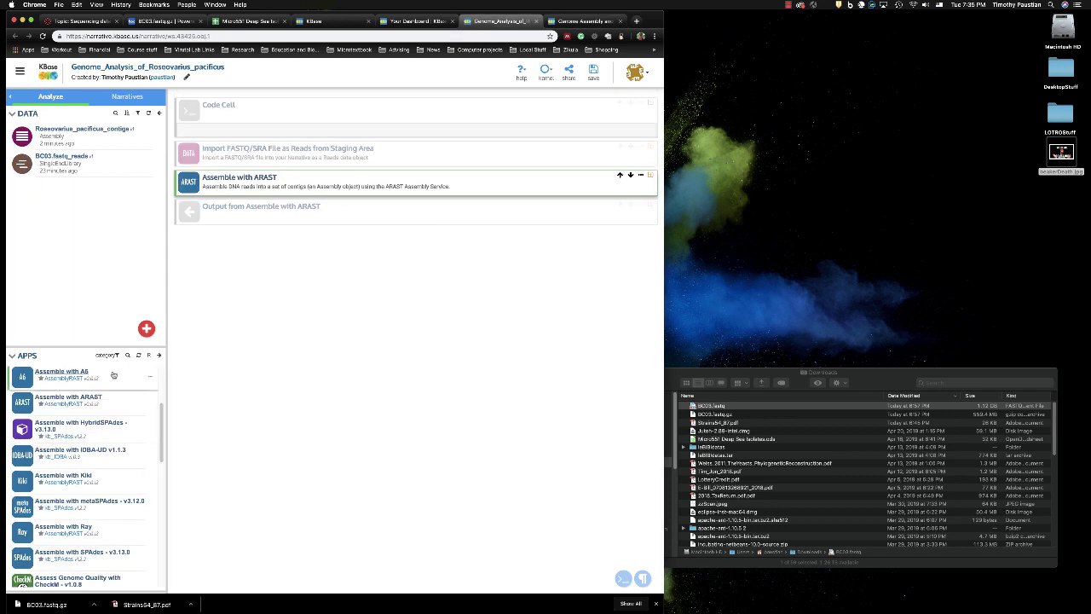
# - Switch the apps list from Genome Assembly to Genome Annotation and add Annotate Microbial Assembly
pyautogui.click(12, 358)
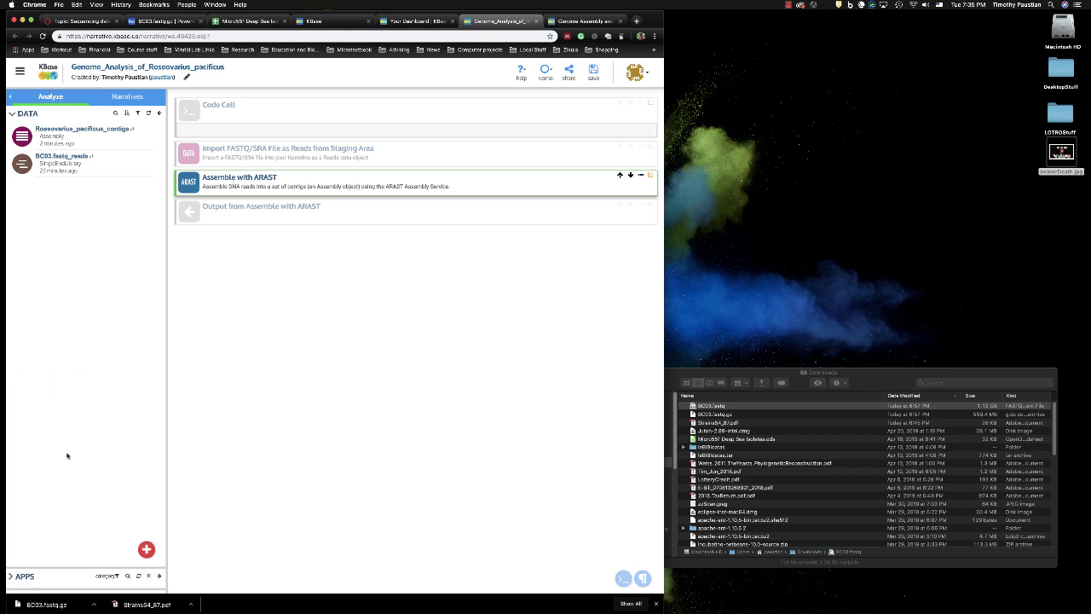
pyautogui.click(12, 577)
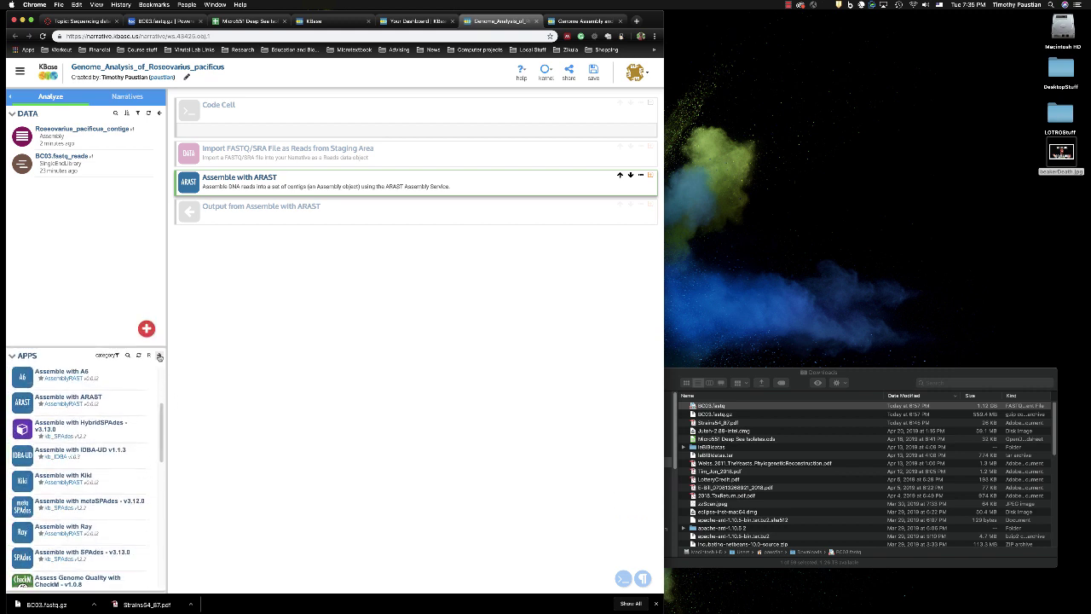
pyautogui.scroll(5, 161, 415)
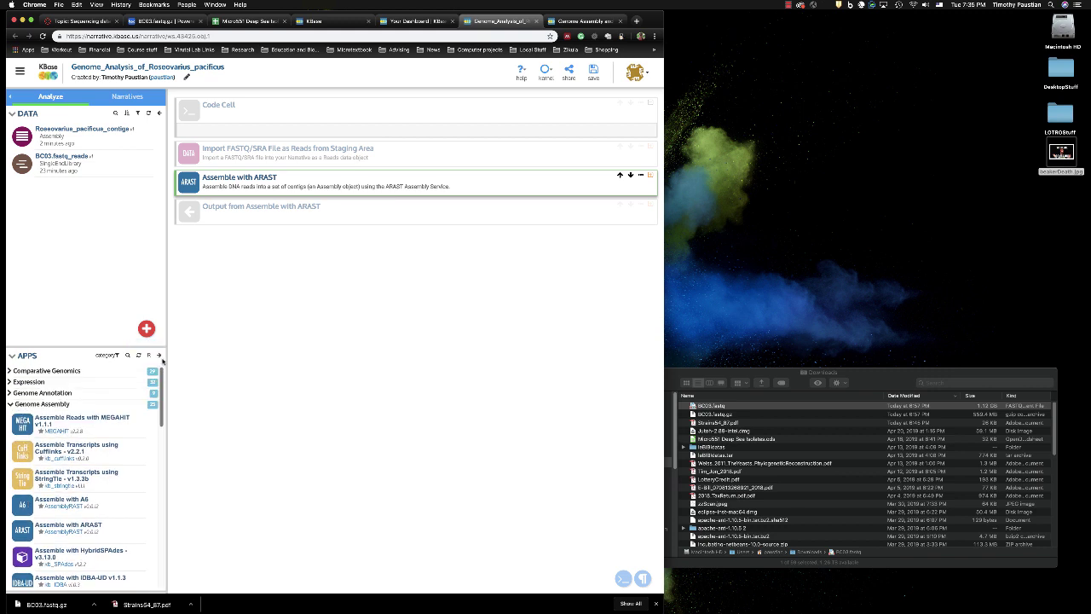
pyautogui.click(17, 404)
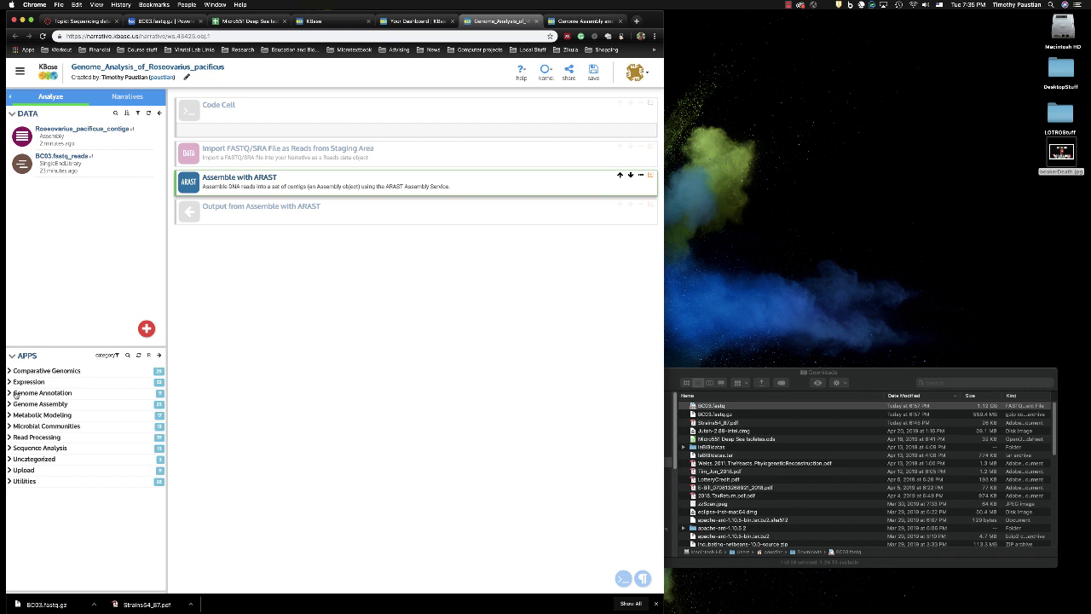
pyautogui.click(8, 393)
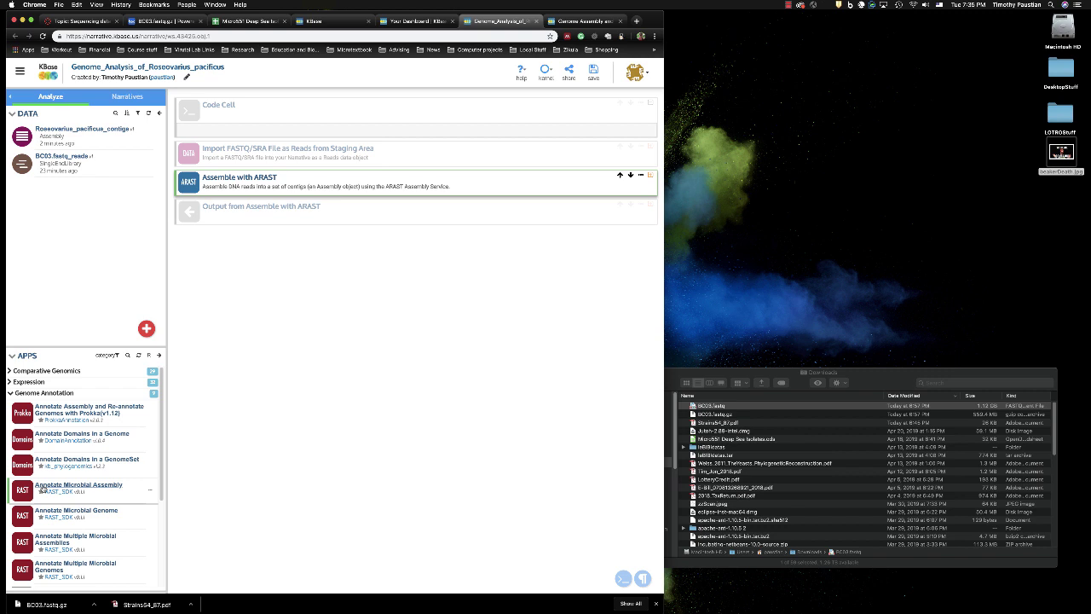
pyautogui.click(41, 489)
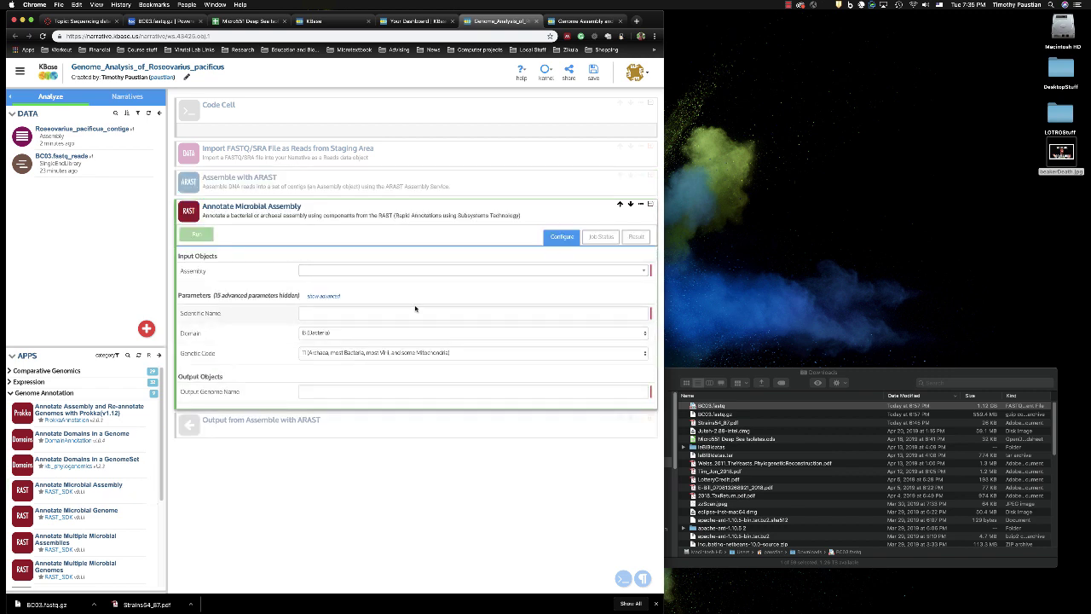
# - Choose Roseovarius_pacificus_contigs as the assembly with scientific name Roseovarius pacificus
pyautogui.click(472, 271)
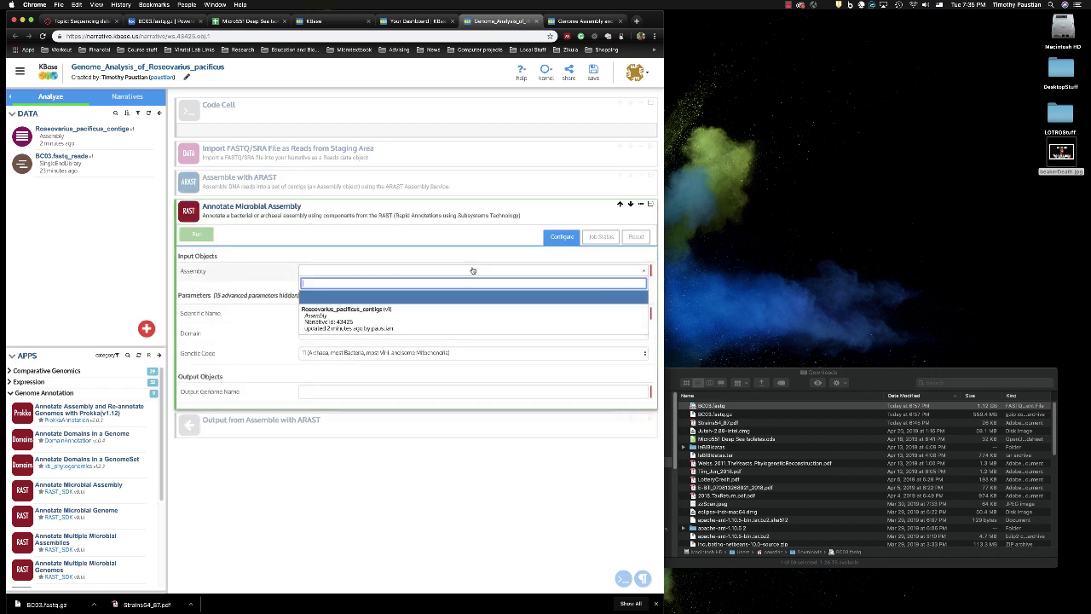
pyautogui.click(474, 317)
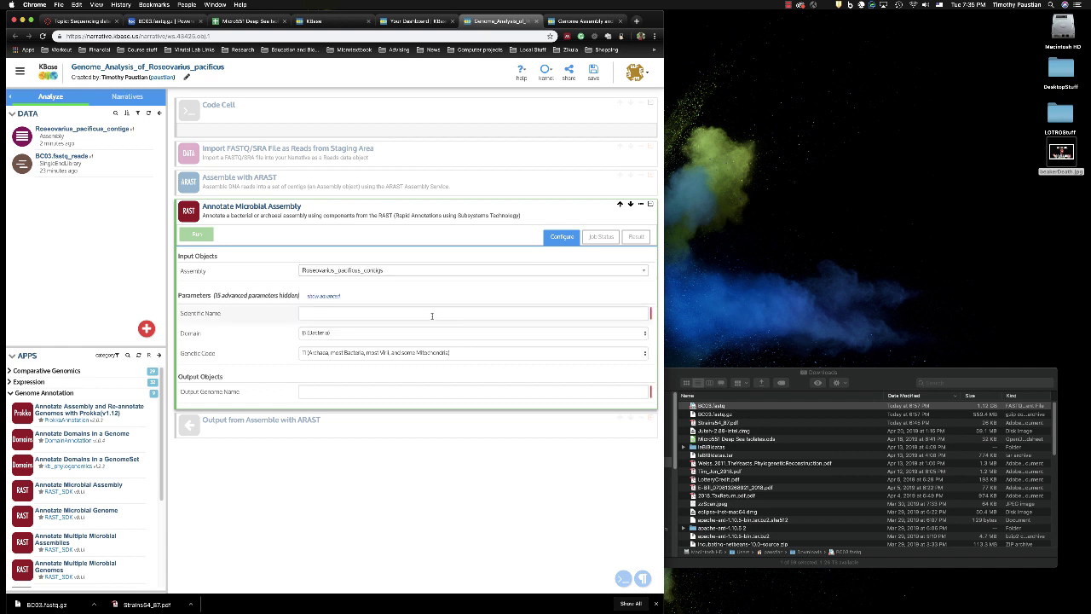
pyautogui.click(432, 315)
pyautogui.write('Roseovarius pacificus')
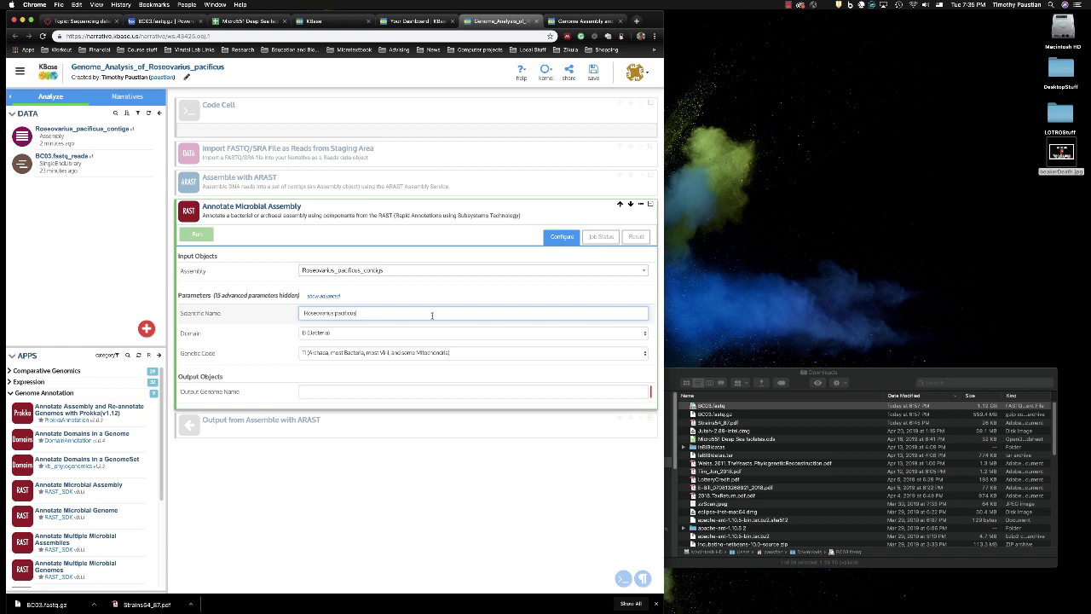
# - Set the output genome name to Roseovarius_pacificus_Annotation
pyautogui.click(403, 393)
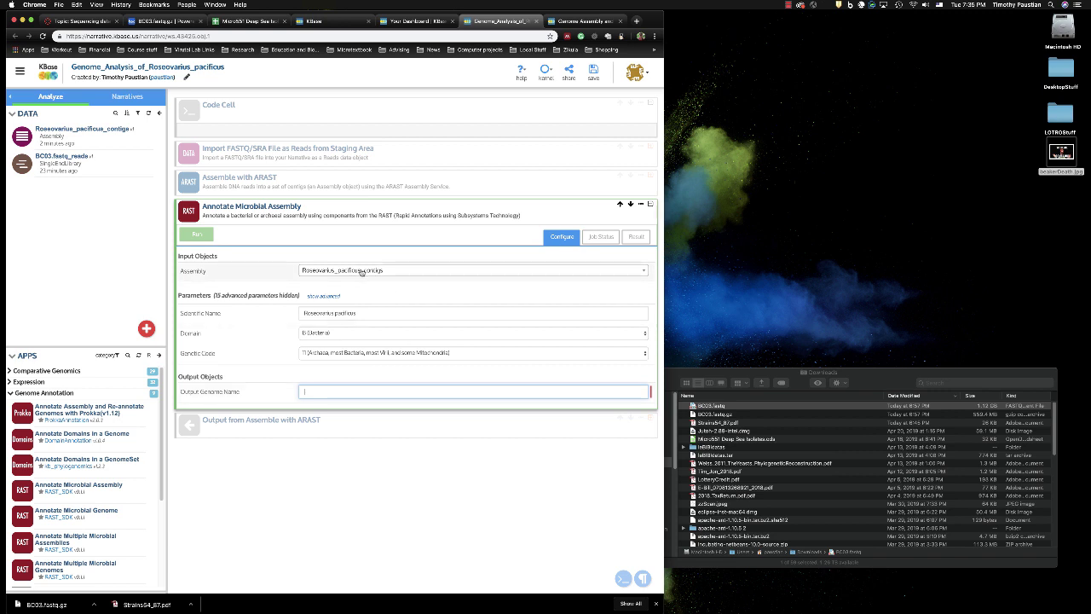
pyautogui.write('Roseovarius pacificus')
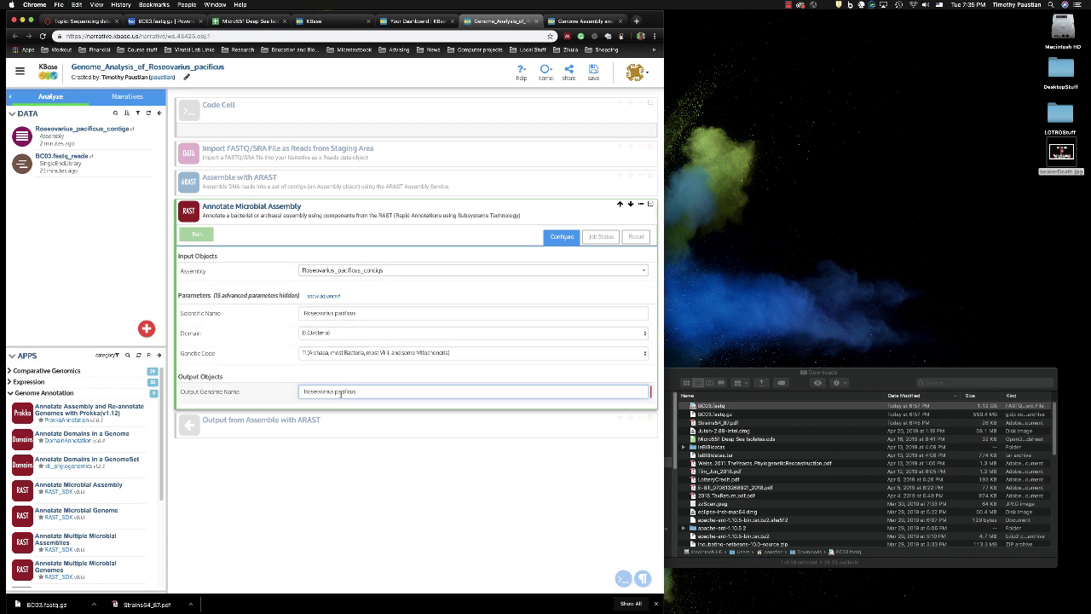
pyautogui.press('BackSpace')
pyautogui.write('_pacificus')
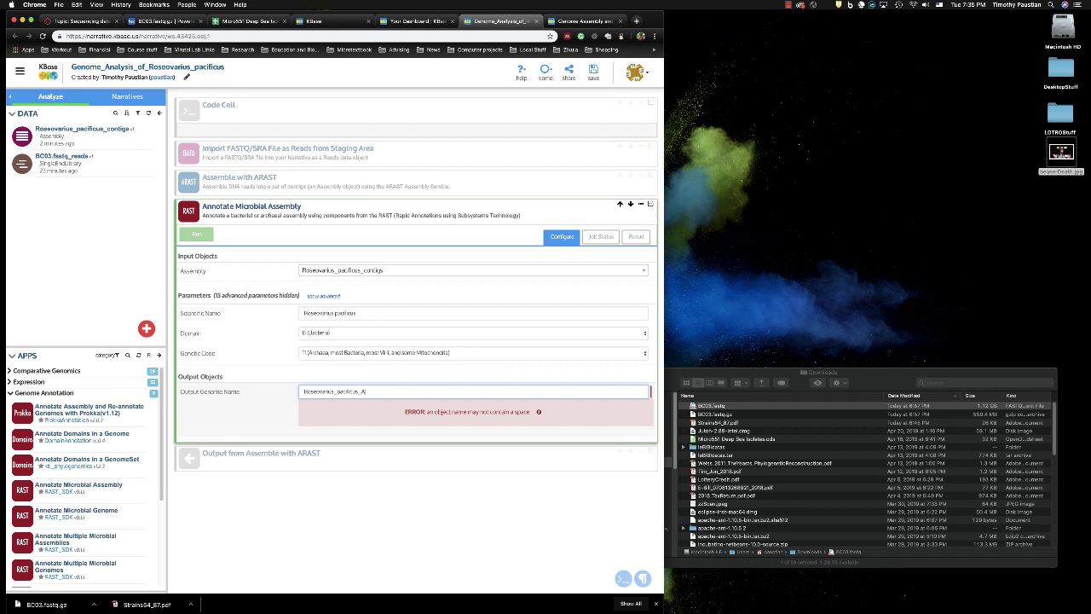
pyautogui.write('_Annotation')
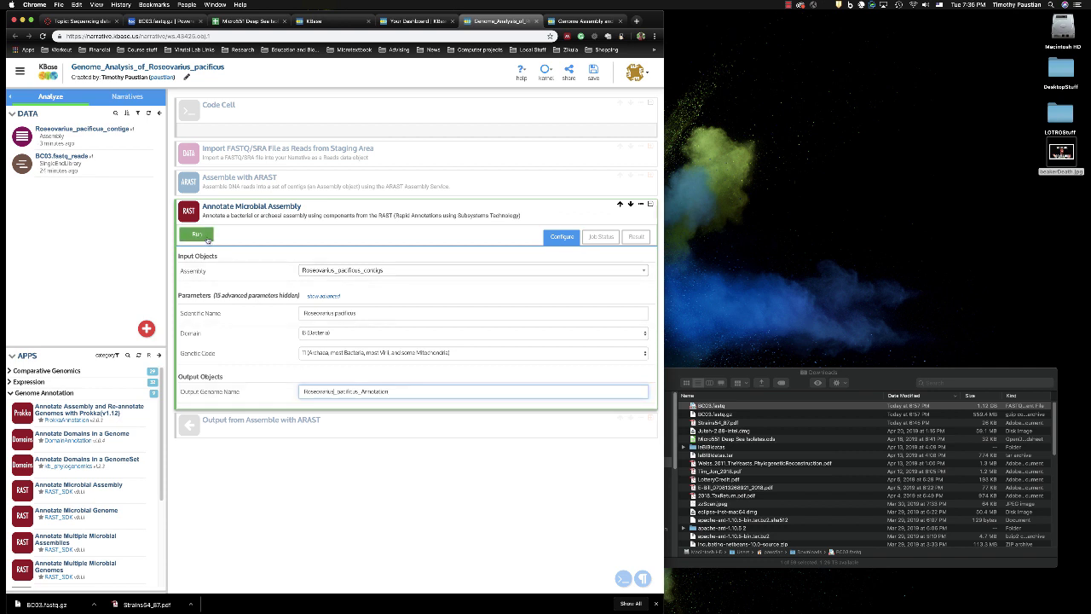
# - Review the advanced annotation parameters, then run the RAST annotation
pyautogui.click(309, 297)
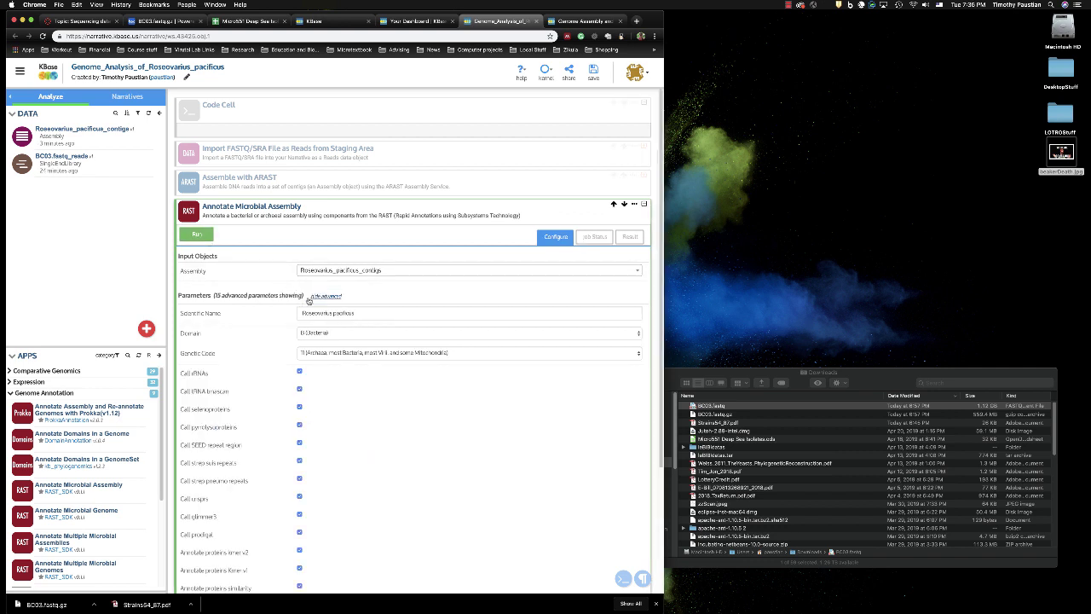
pyautogui.scroll(-4, 376, 411)
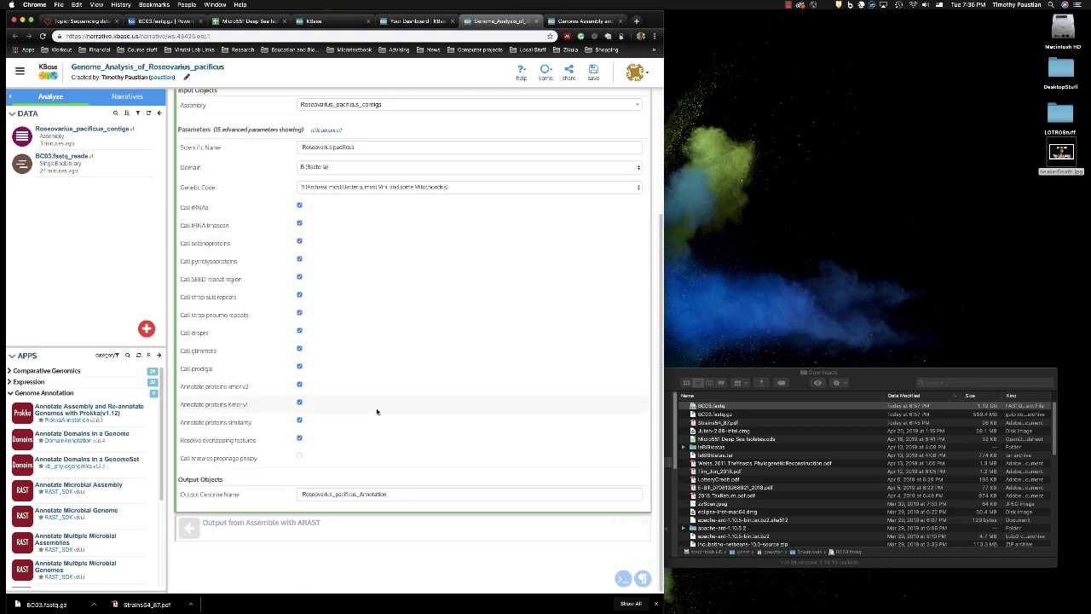
pyautogui.scroll(4, 377, 411)
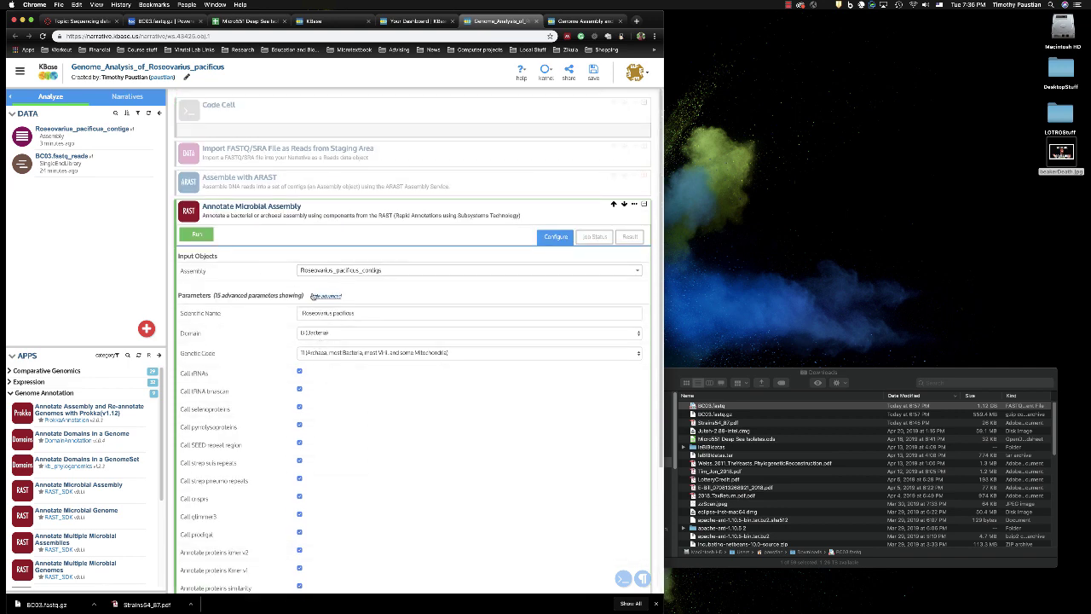
pyautogui.click(313, 296)
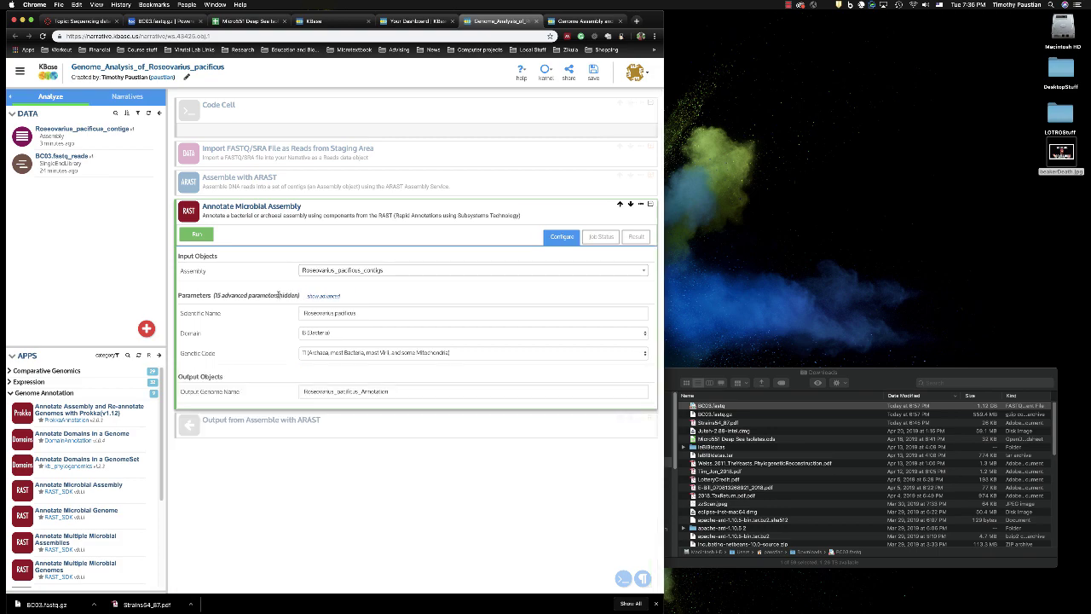
pyautogui.click(198, 233)
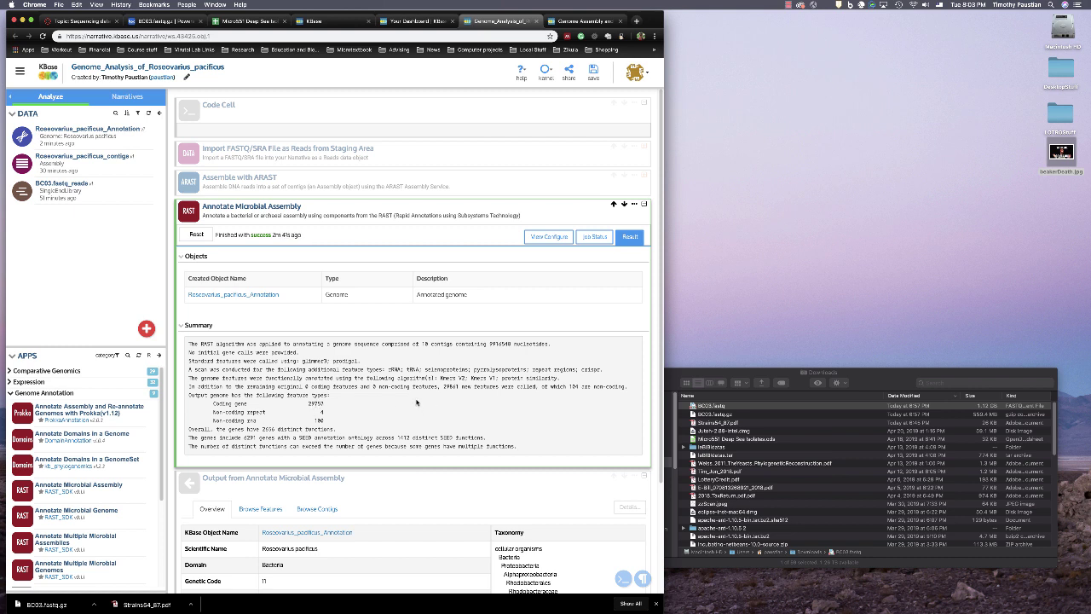
# - Collapse the created-objects list of the completed Annotate Microbial Assembly cell
pyautogui.scroll(-1, 416, 402)
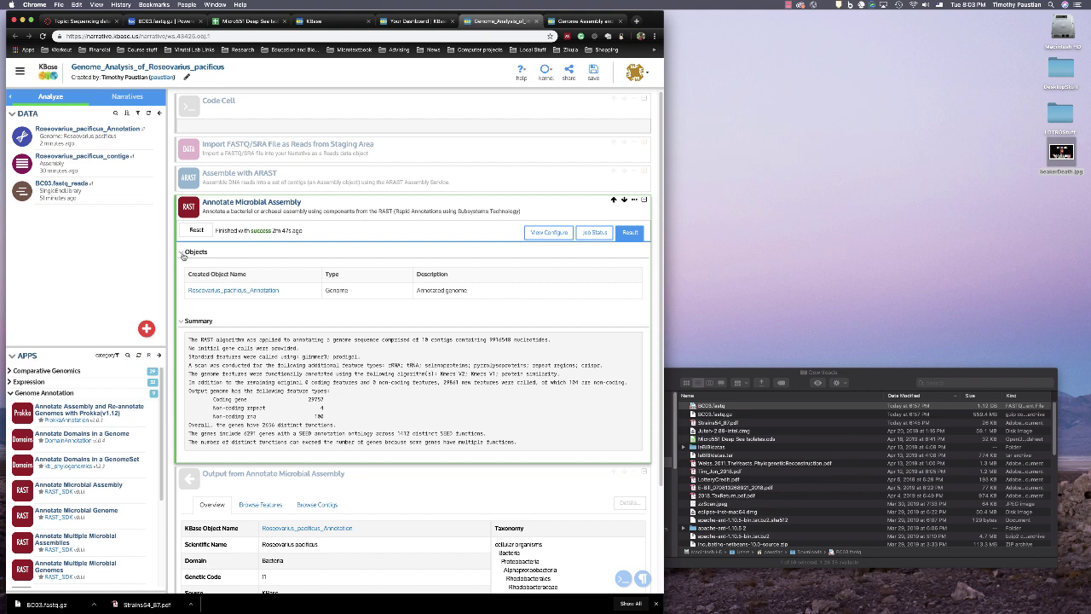
pyautogui.click(182, 255)
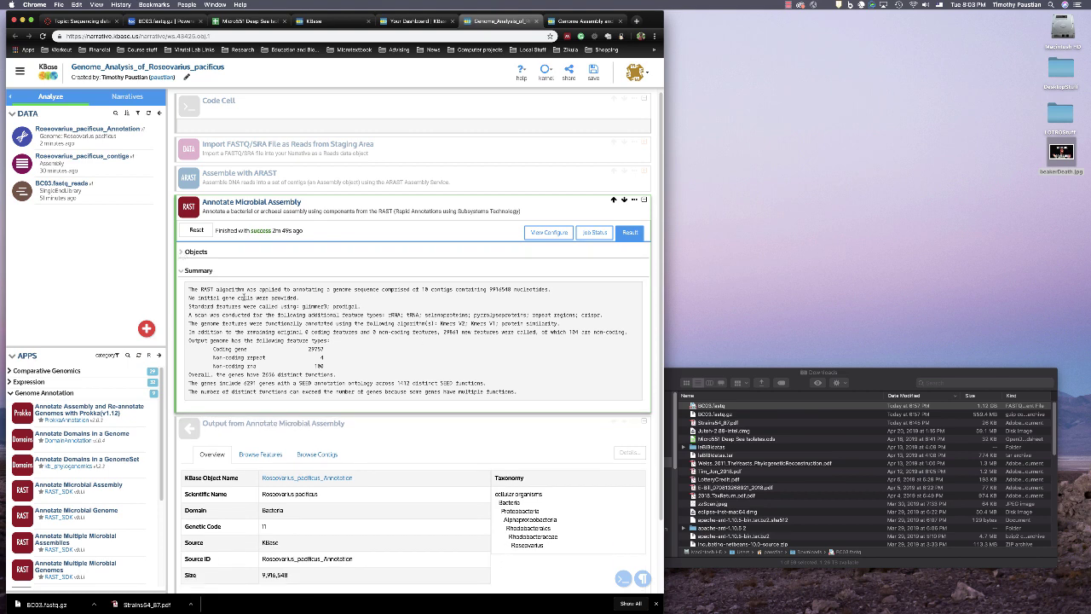
pyautogui.click(183, 270)
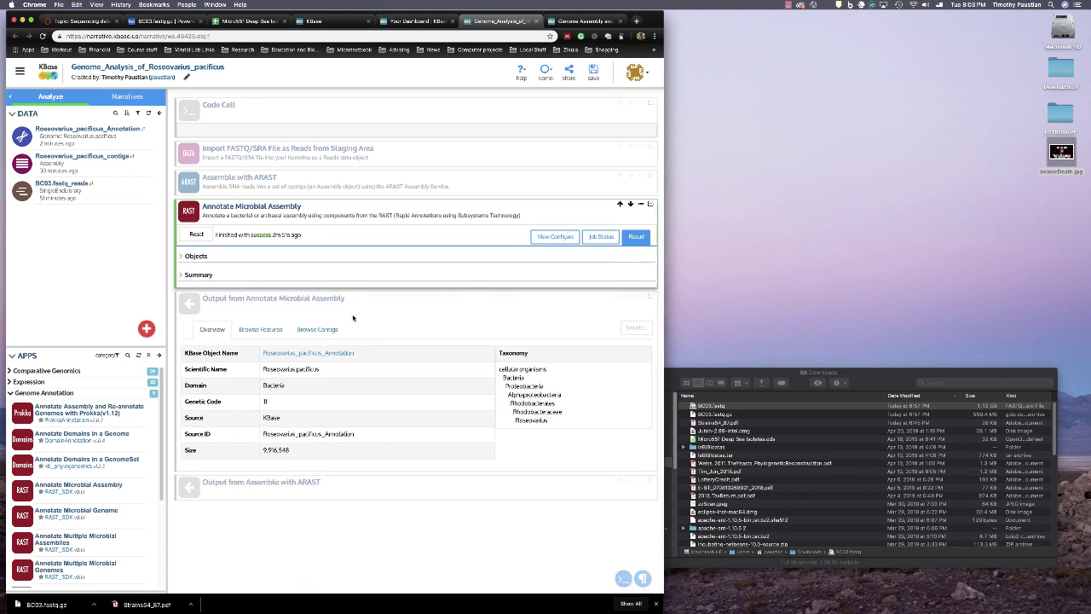
pyautogui.click(260, 329)
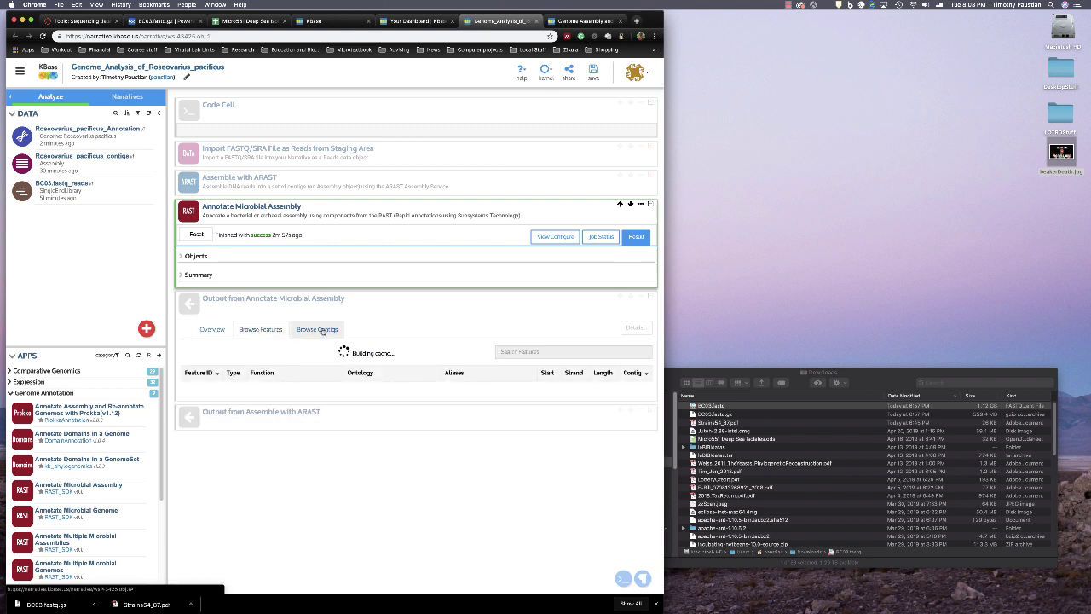
pyautogui.click(215, 332)
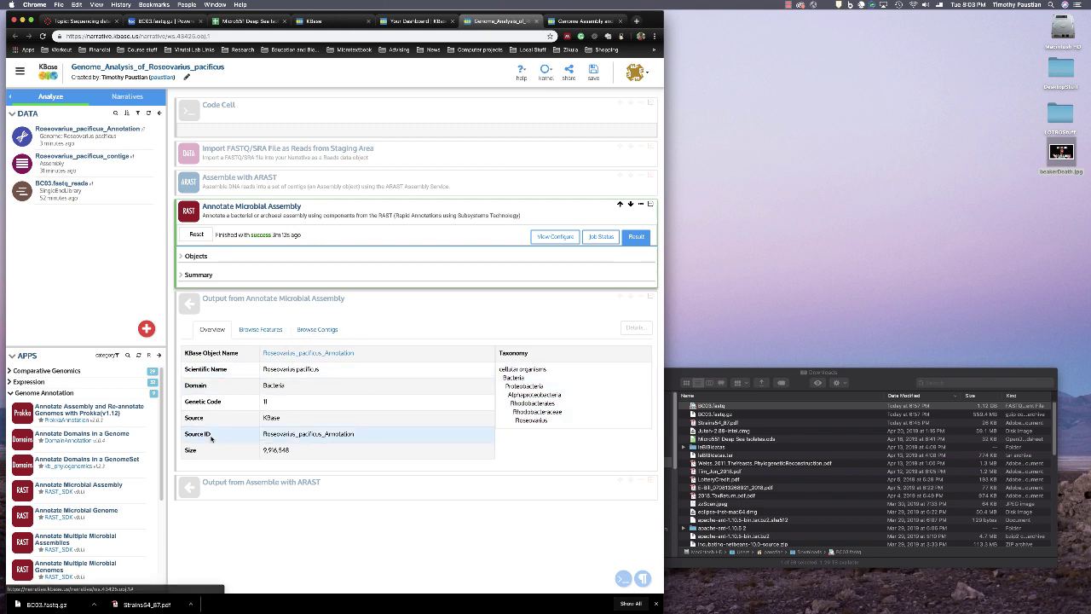
pyautogui.click(191, 308)
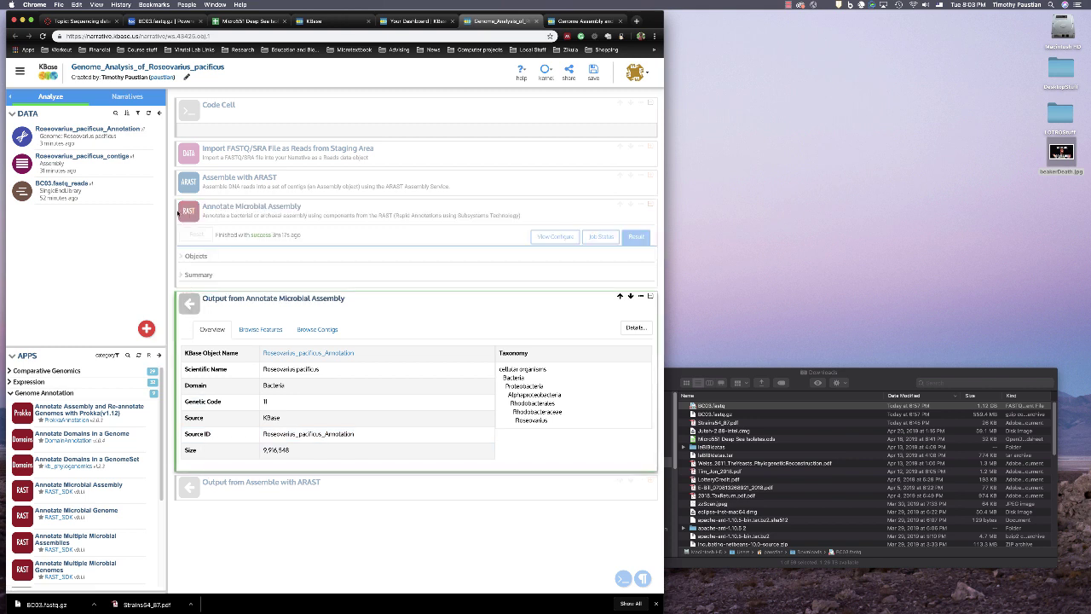
# - Add a Build Metabolic Model app from the Metabolic Modeling category to the narrative
pyautogui.click(12, 393)
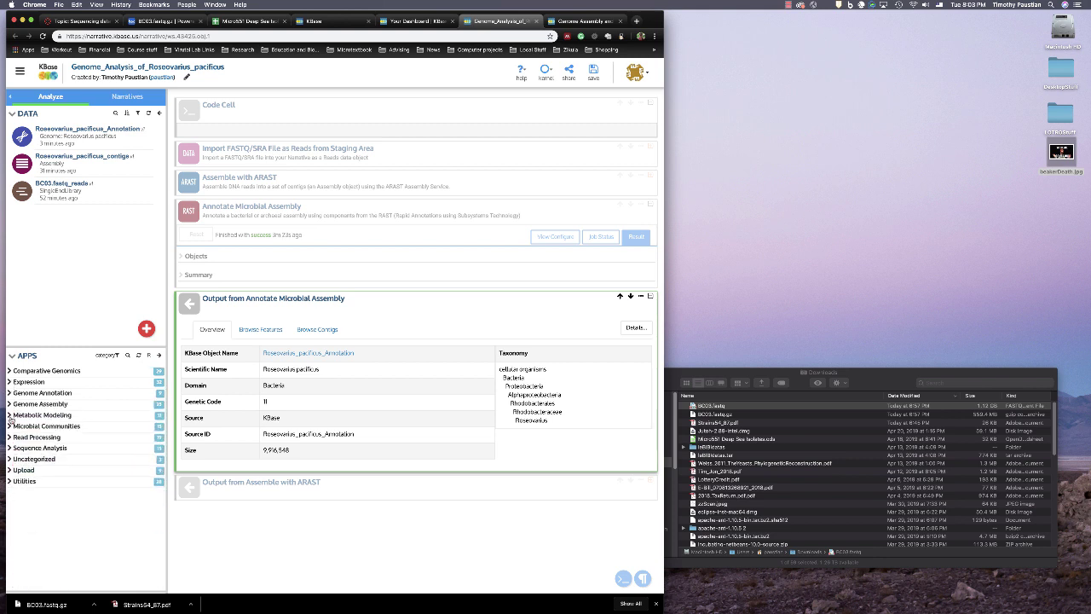
pyautogui.click(11, 415)
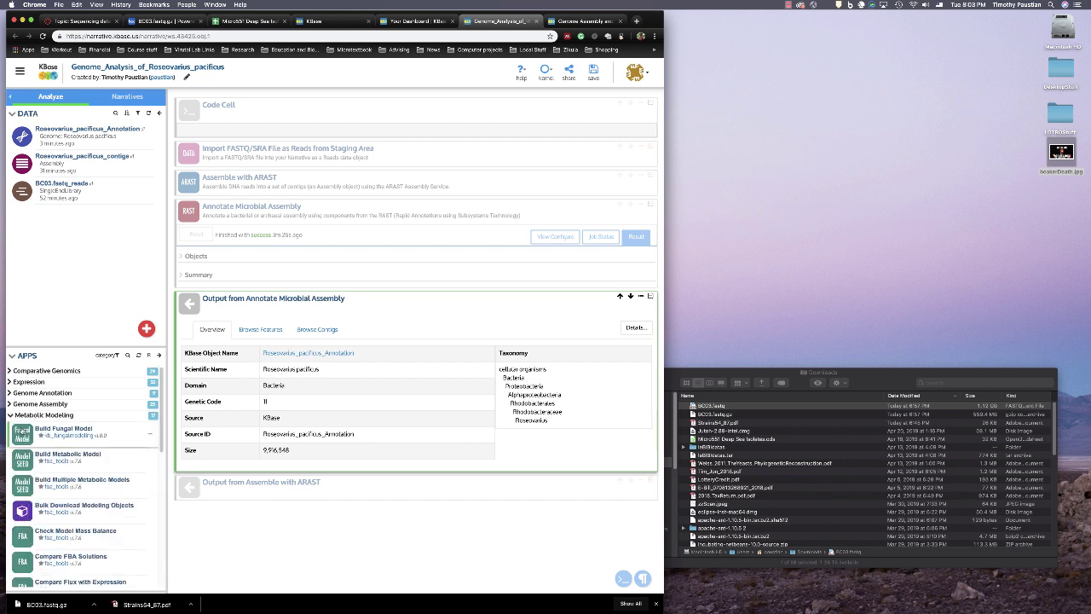
pyautogui.scroll(-2, 75, 464)
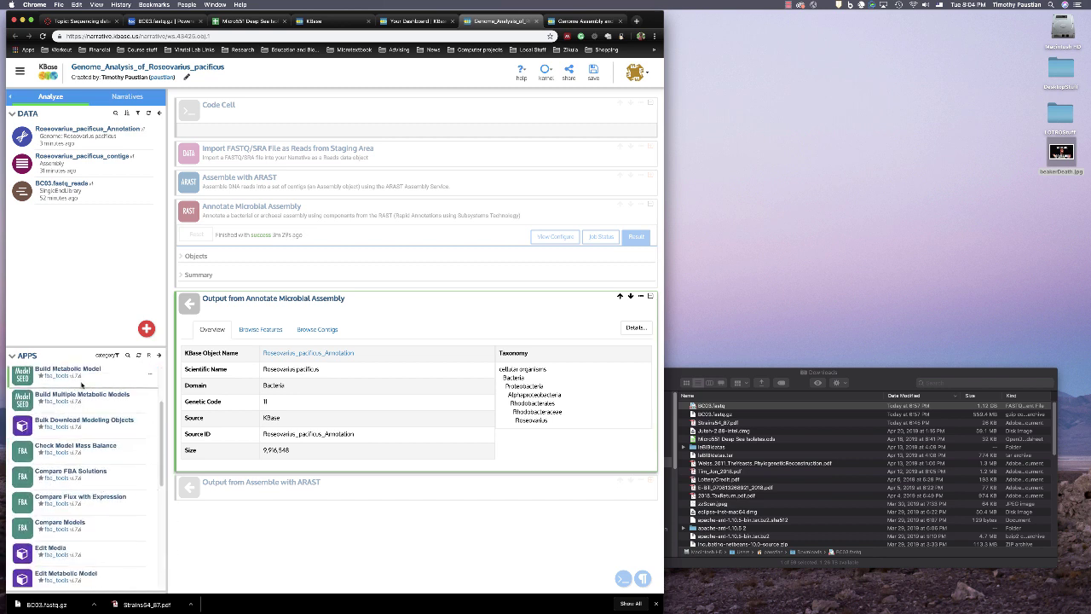
pyautogui.click(23, 381)
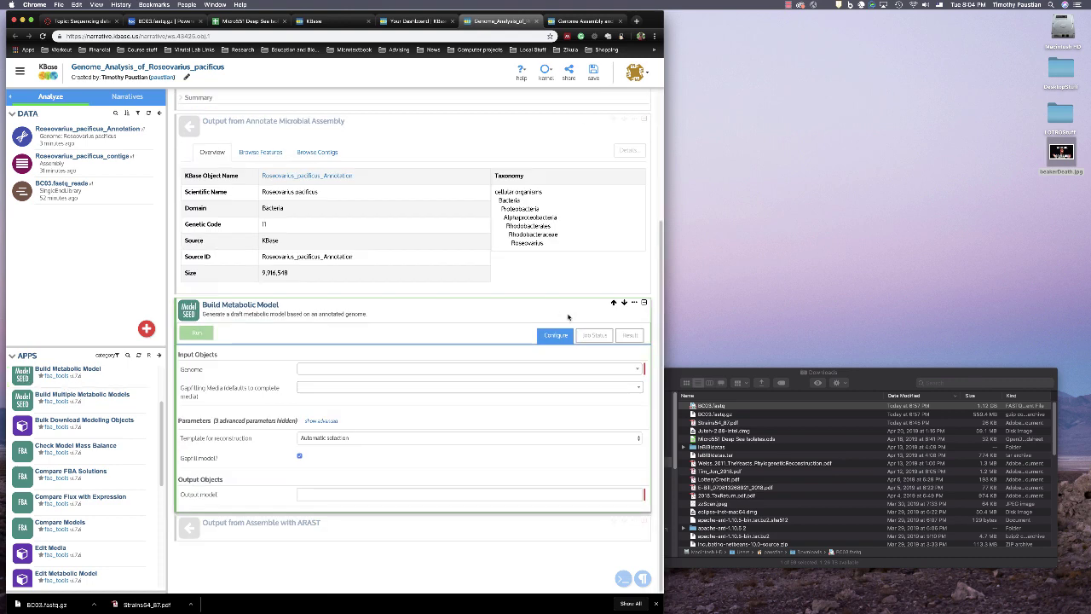
# - Build a model from Roseovarius_pacificus_Annotation with output Roseovarius_pacificus_MM and run it
pyautogui.click(354, 372)
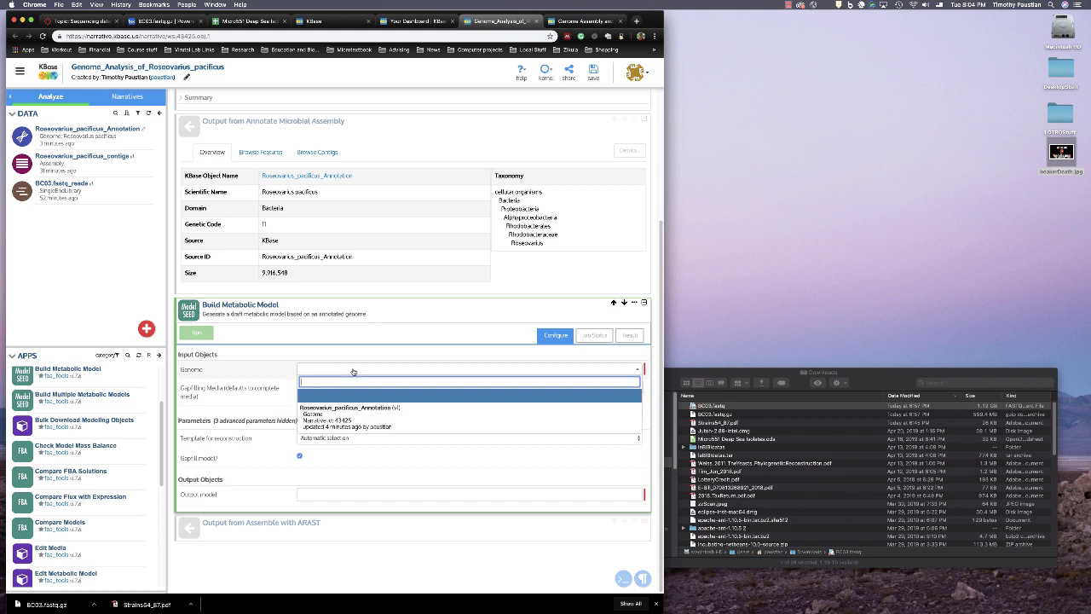
pyautogui.click(358, 424)
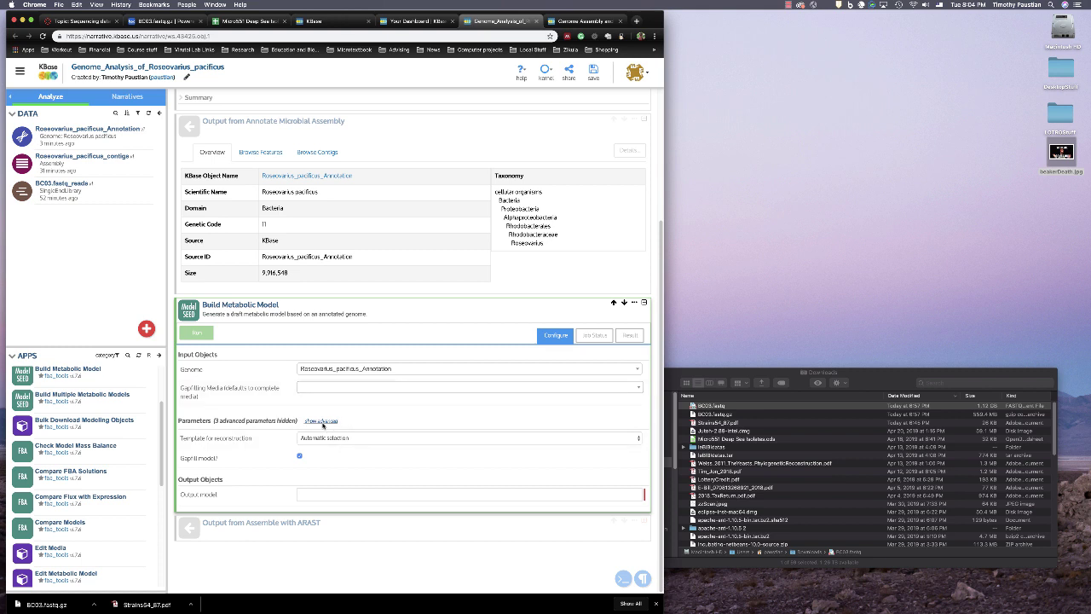
pyautogui.click(345, 495)
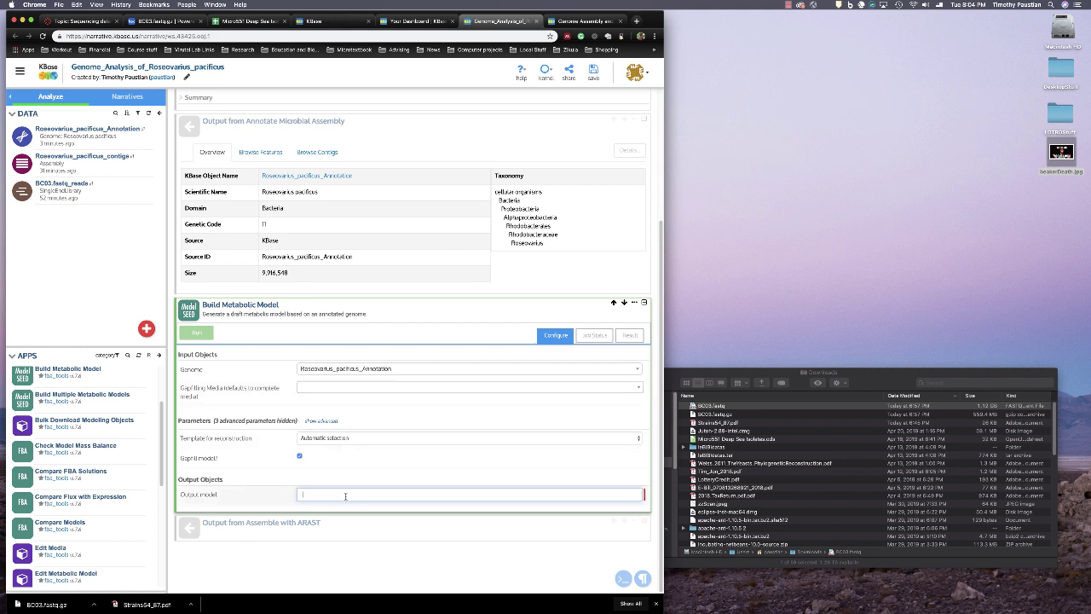
pyautogui.write('Roseovarius pacificus')
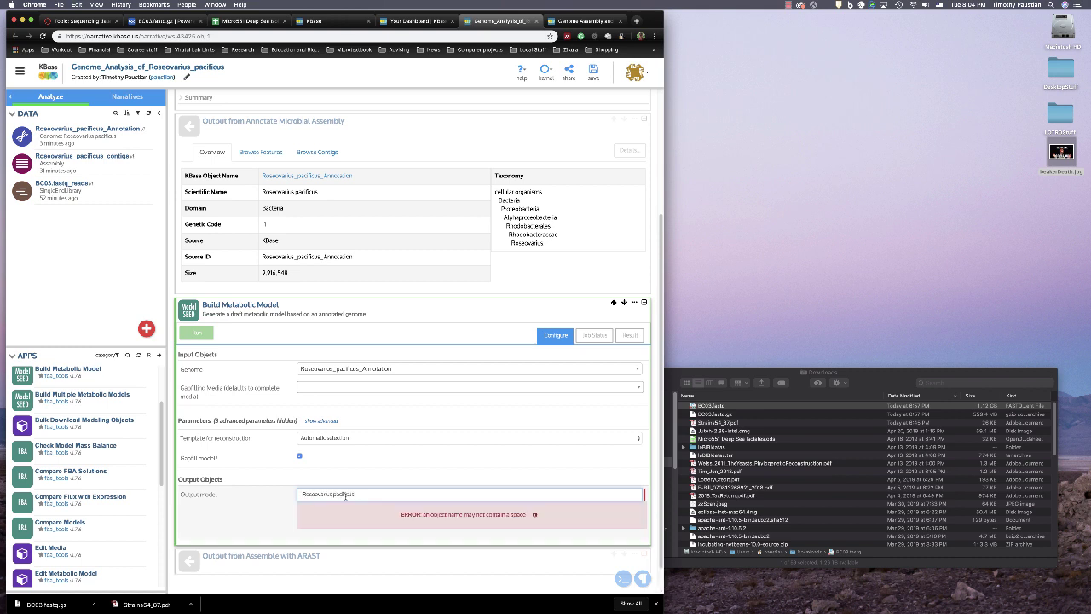
pyautogui.press('BackSpace')
pyautogui.write('_')
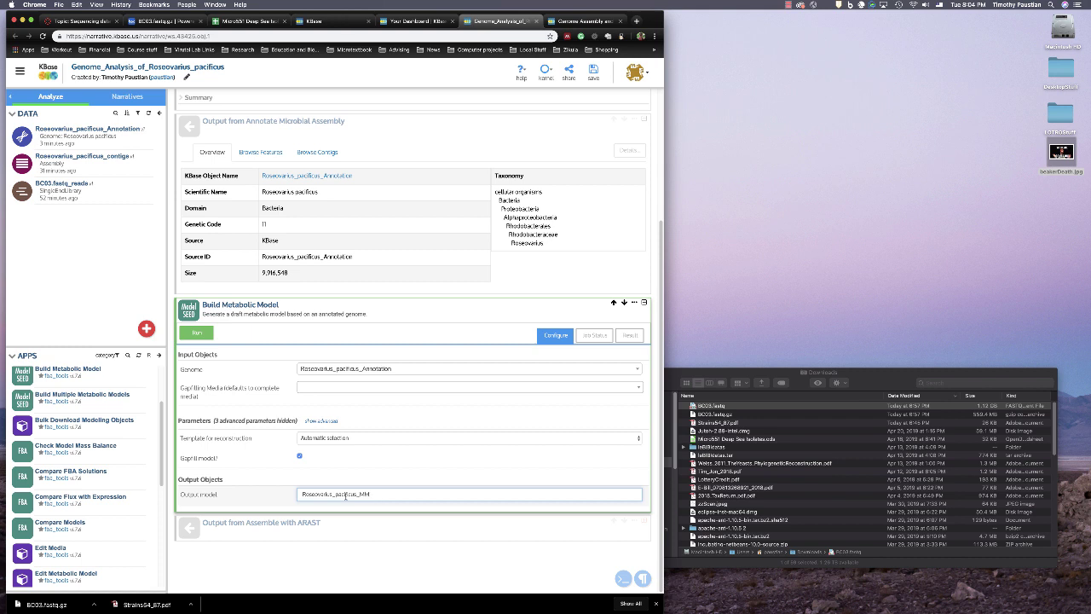
pyautogui.click(197, 336)
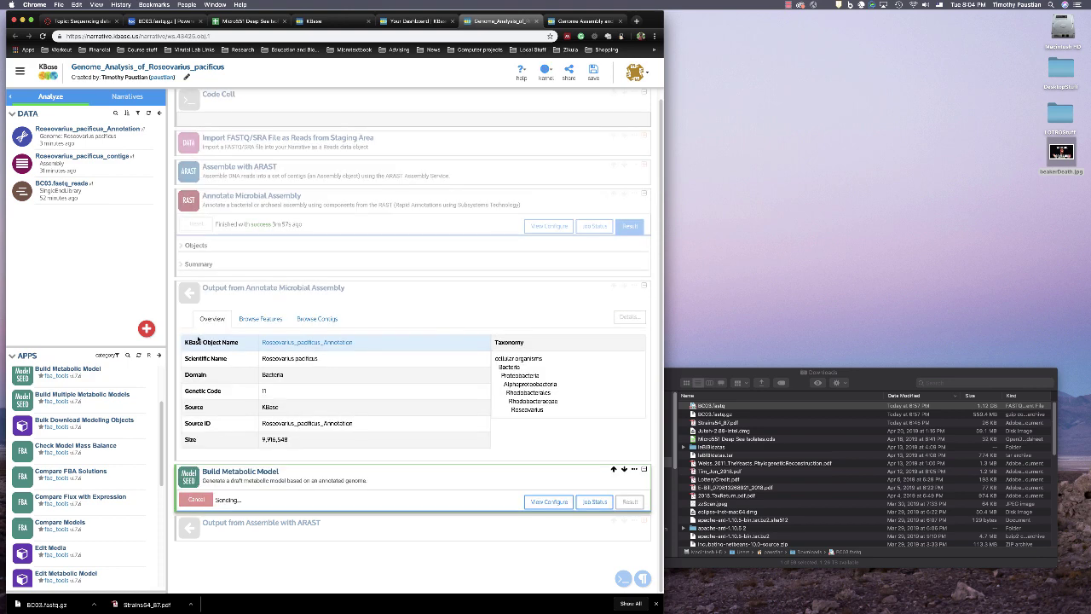